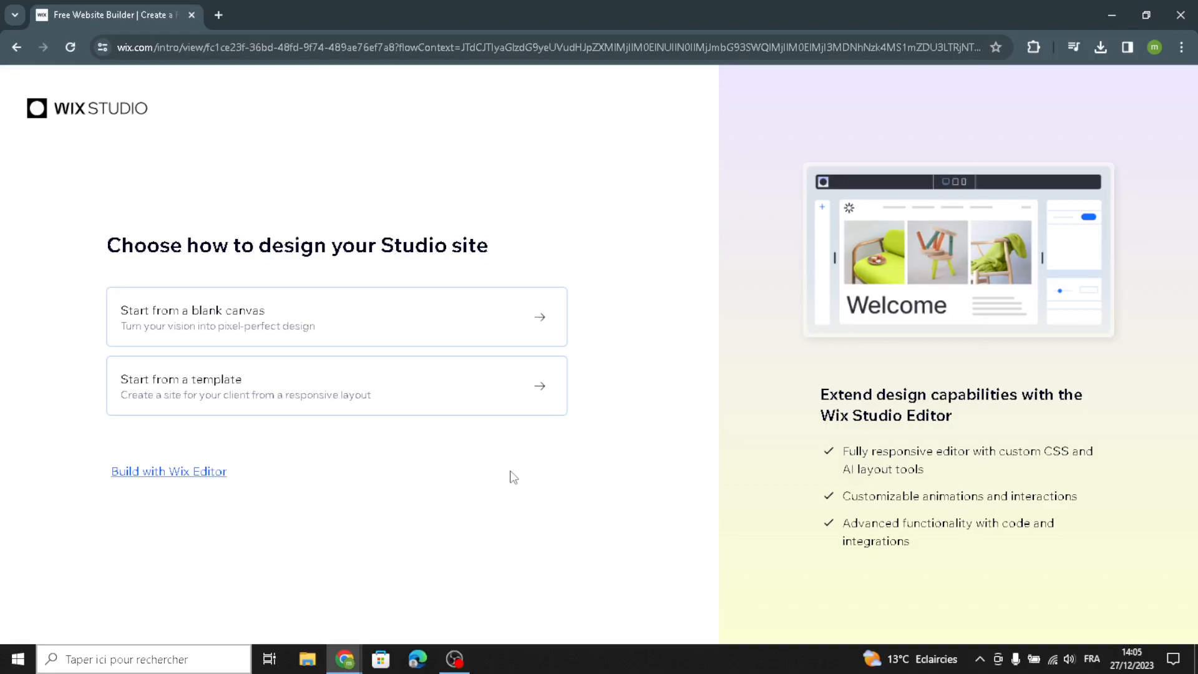
- Choose to build with the Wix Editor and set up the site without AI
left_click(180, 474)
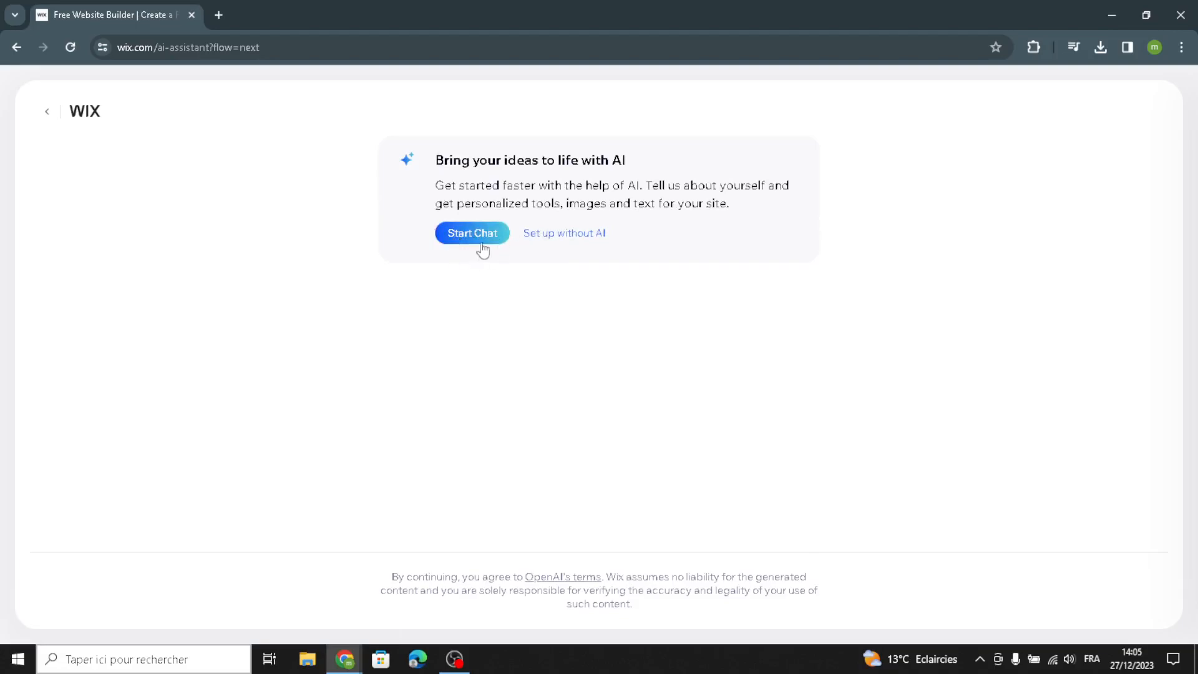
left_click(551, 240)
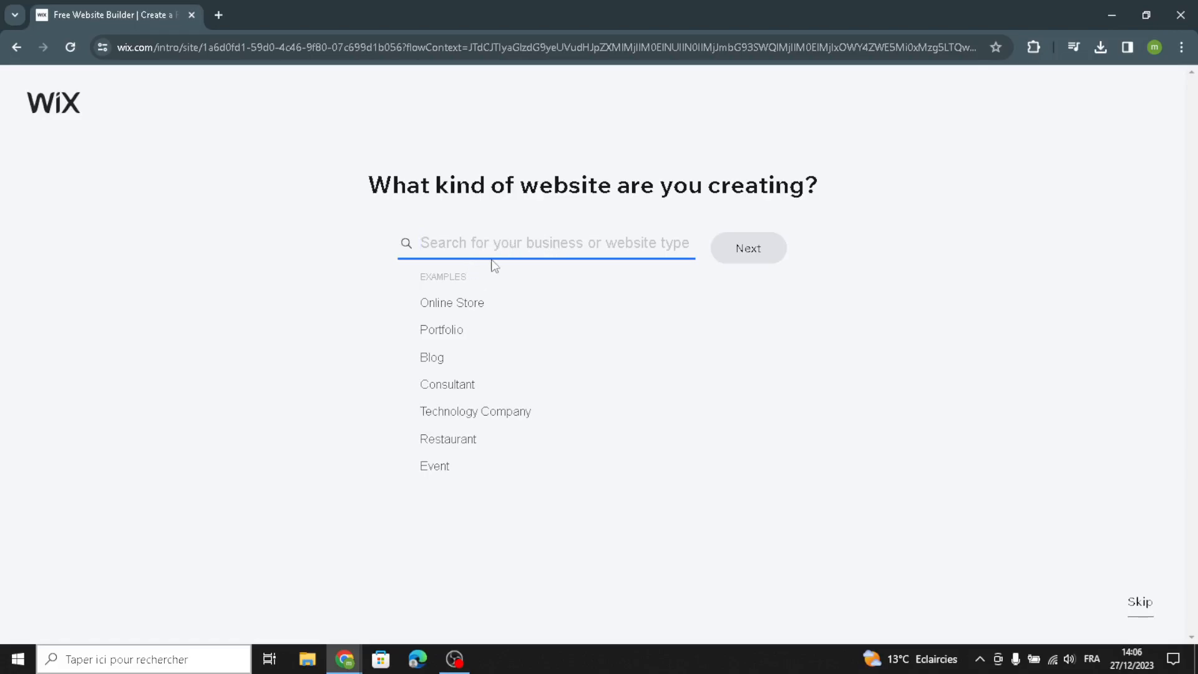
- Search for personalized home decor as the website type and pick Online Home Decor Shop
type("personalized")
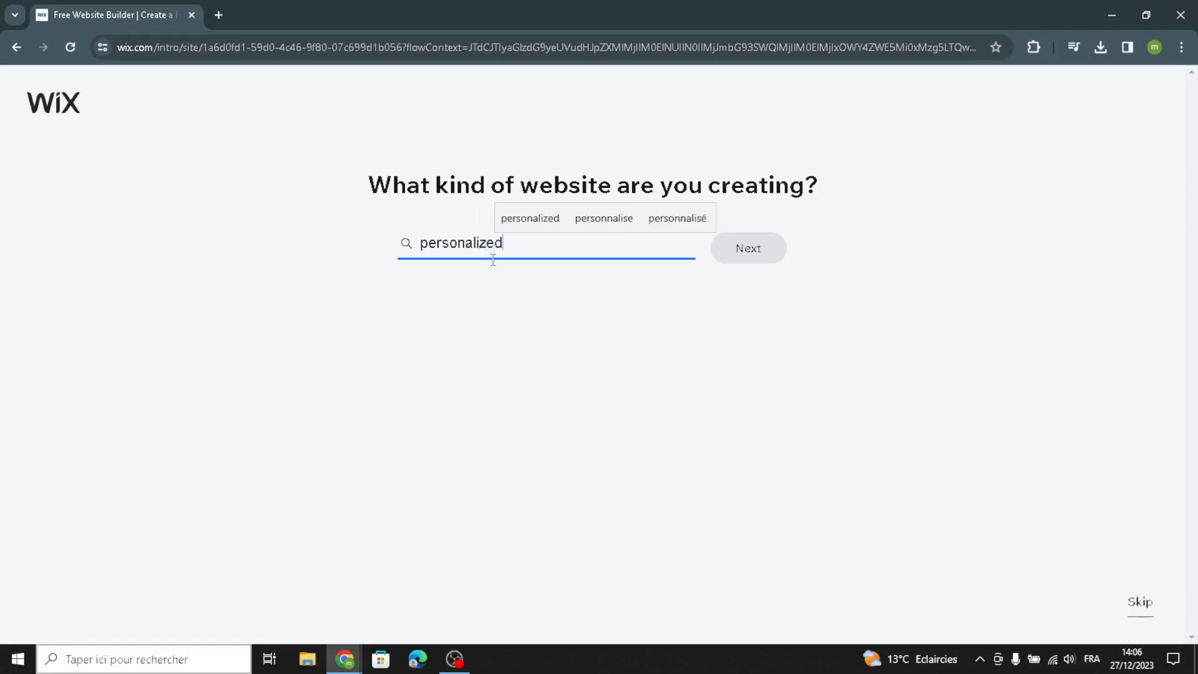
type(" home decor")
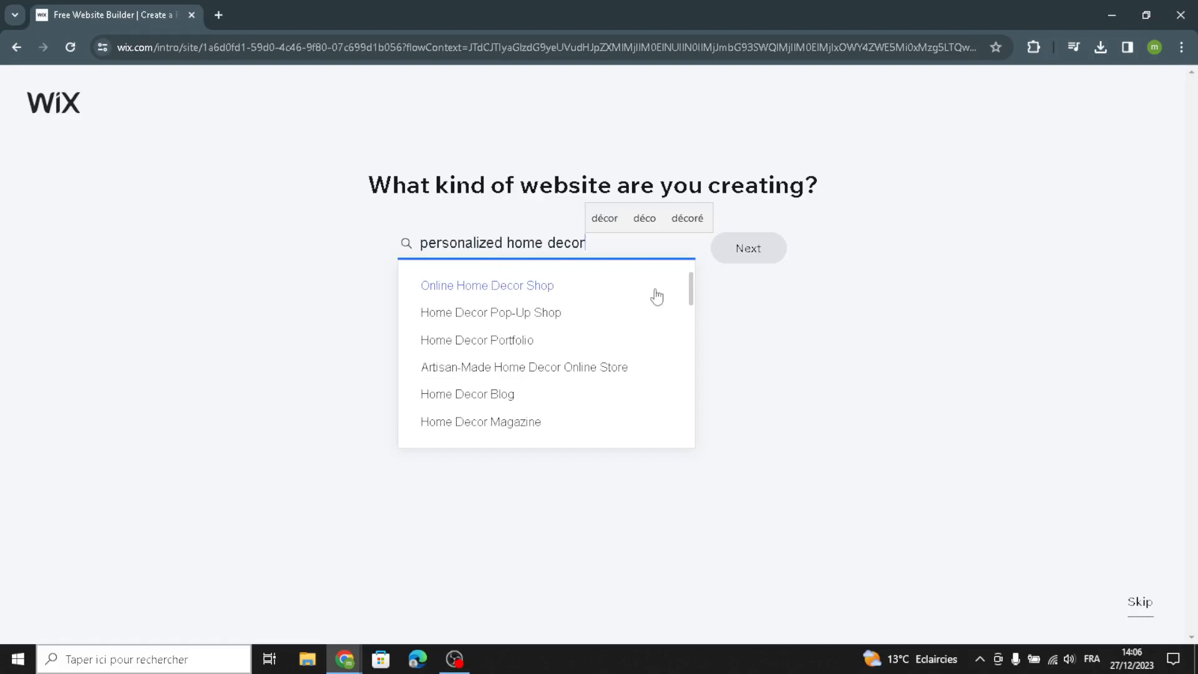
left_click(584, 294)
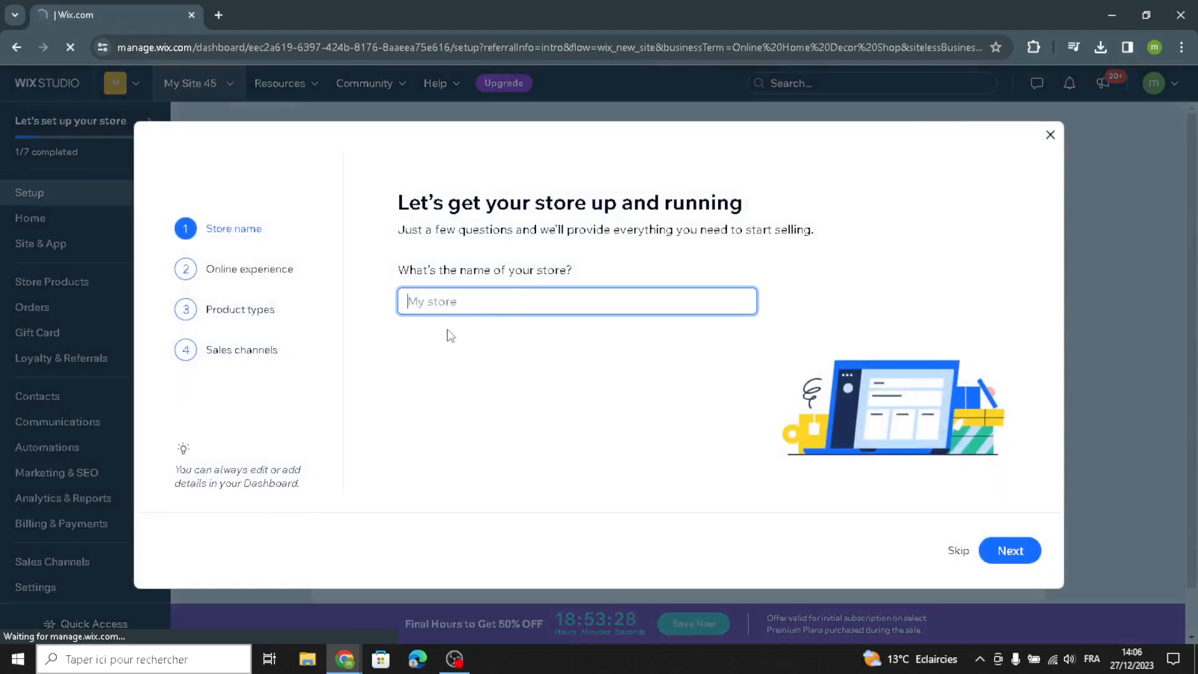
- Name the store HomeVibe Decor and continue past the existing online store question
left_click(462, 302)
type("HomeVibe Decor")
left_click(1008, 554)
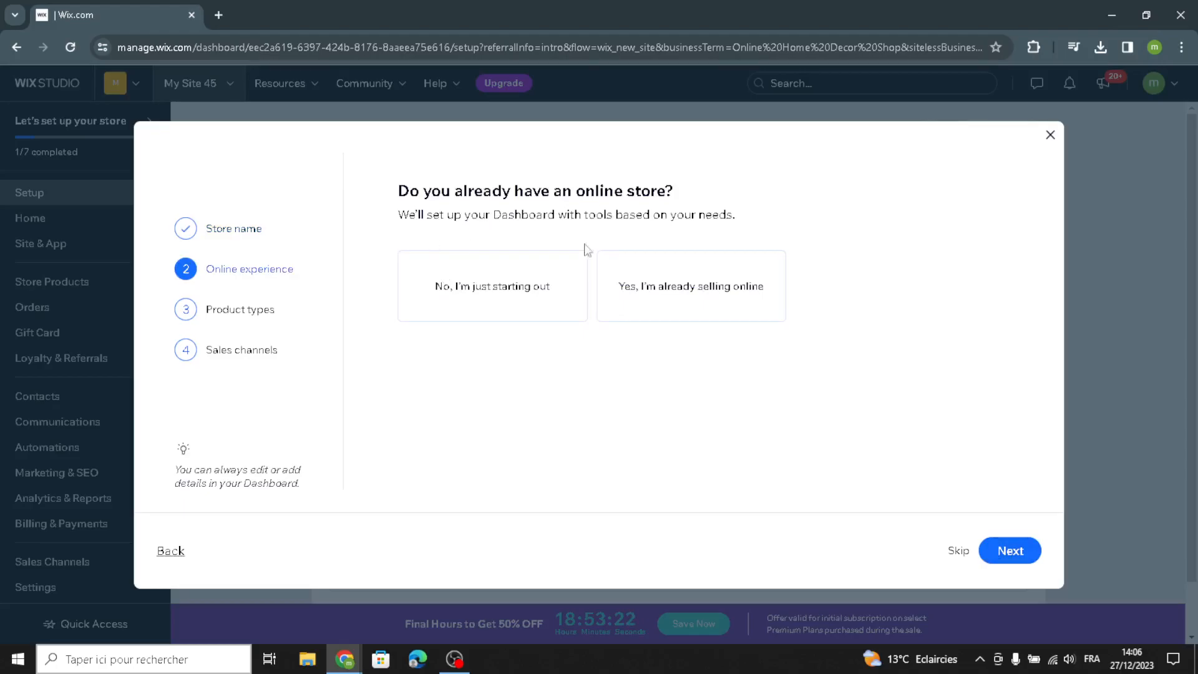
left_click(1012, 553)
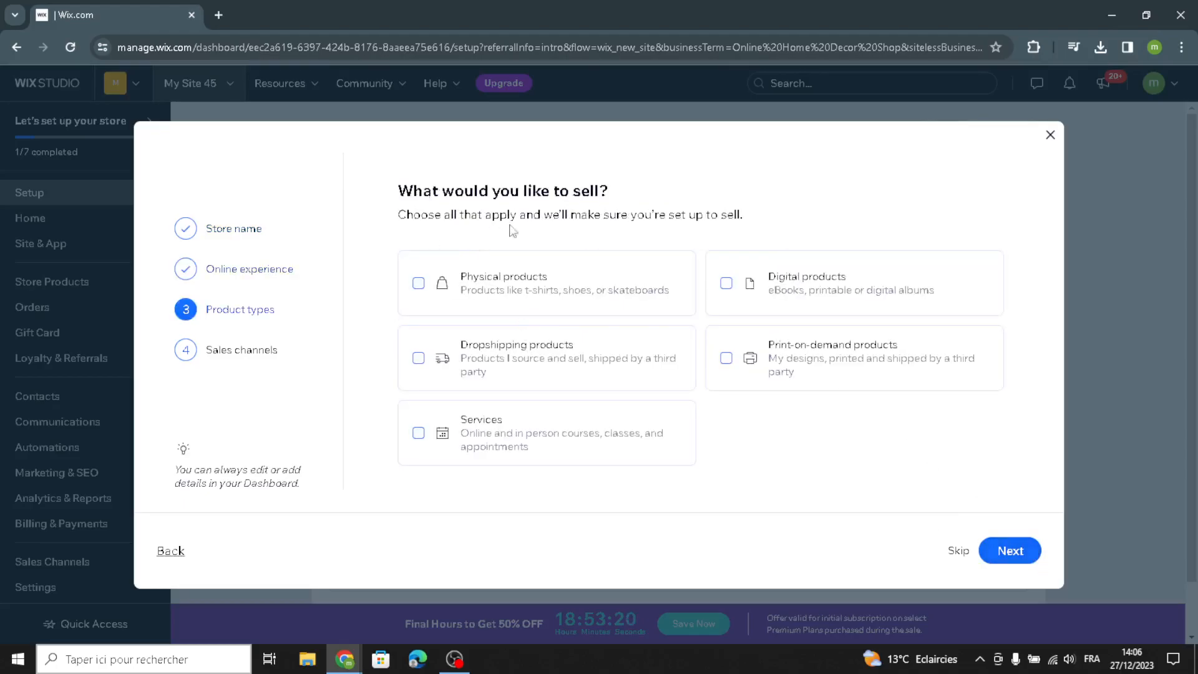
- Select Physical products to sell, add My mobile app and Marketplaces & social media sales channels, and finish setup
left_click(491, 287)
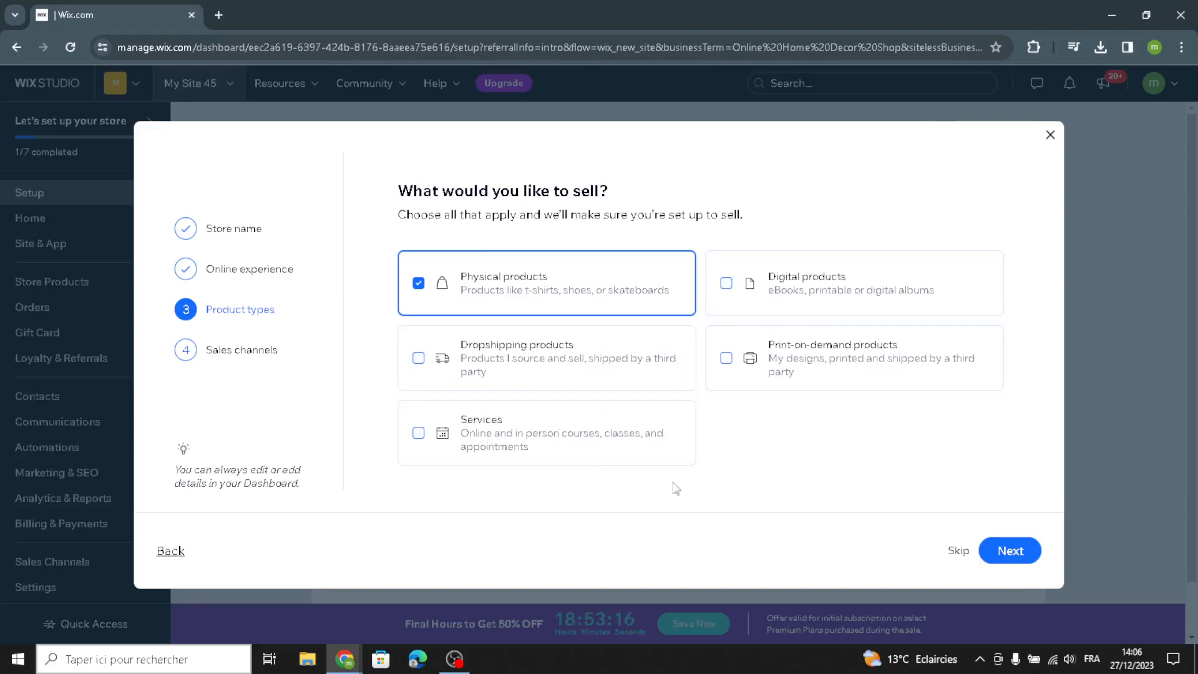
left_click(993, 554)
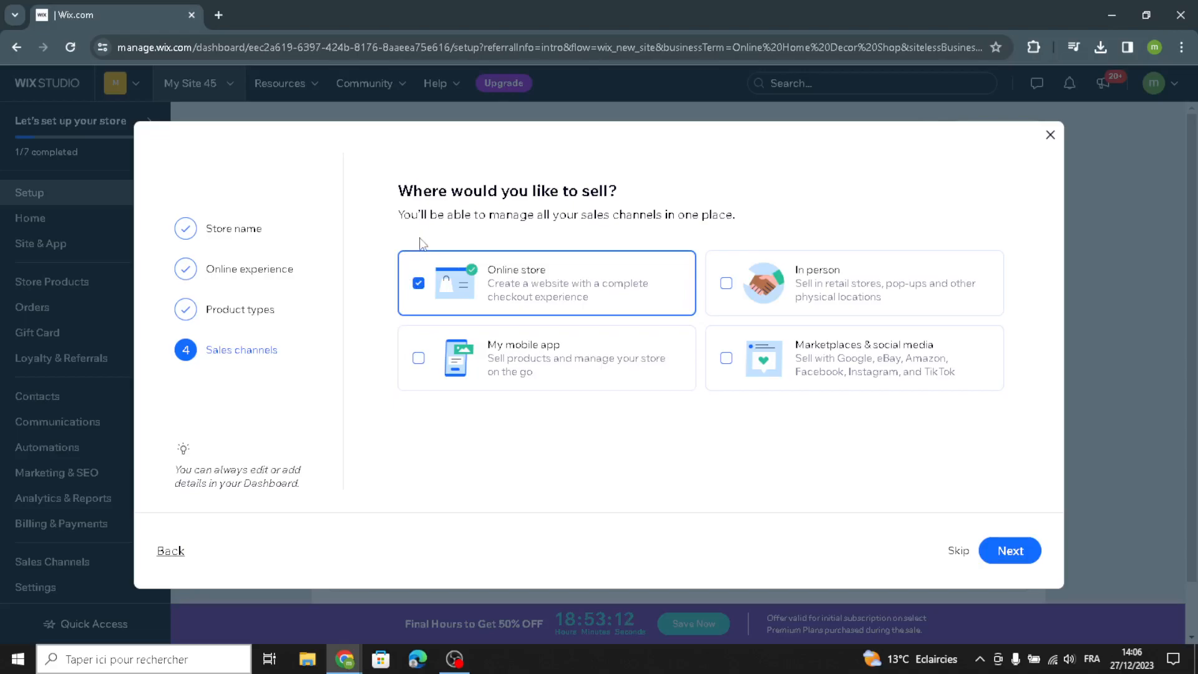
left_click(517, 382)
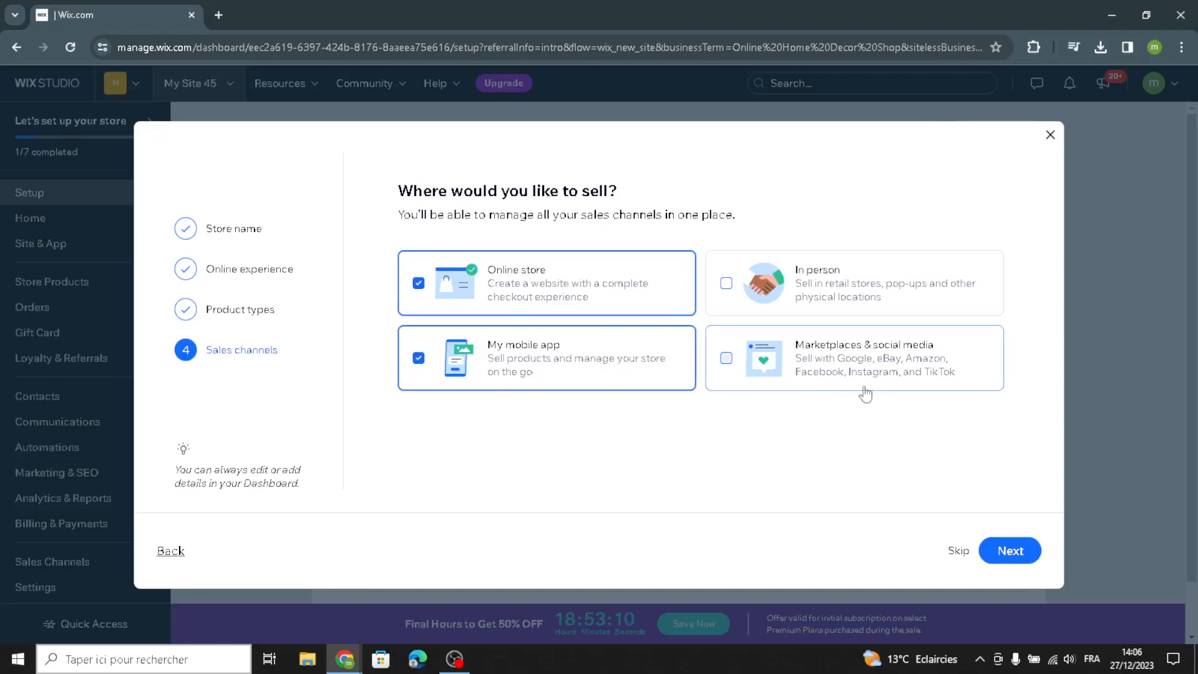
left_click(889, 374)
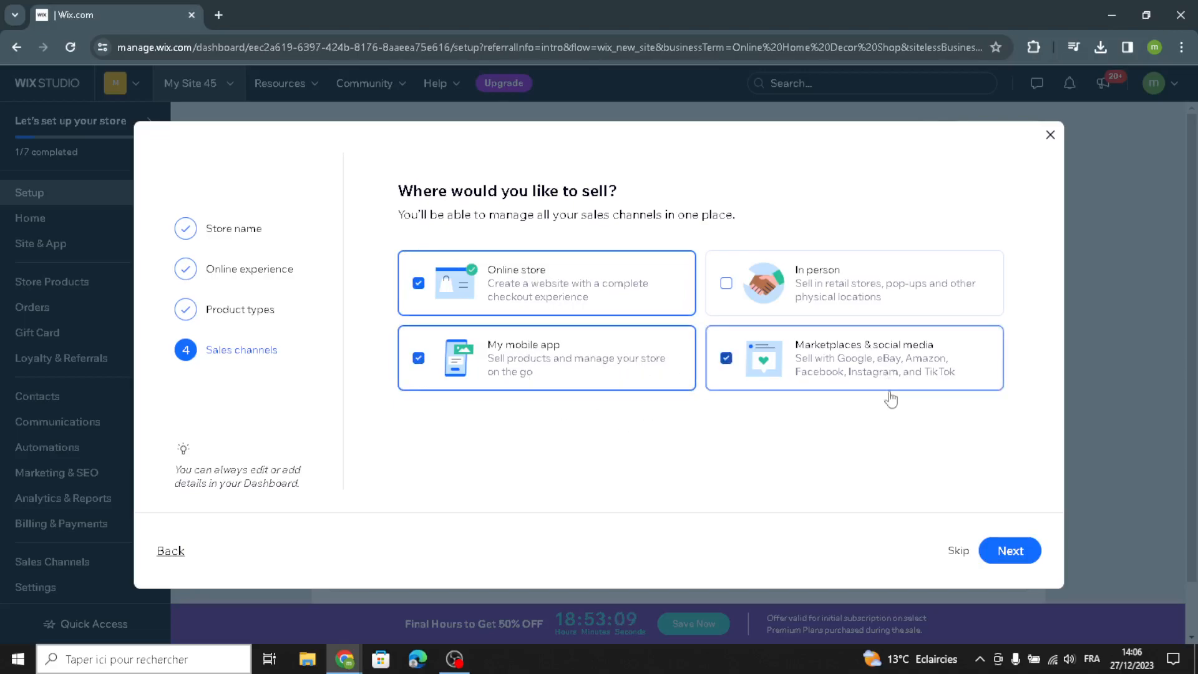
left_click(990, 551)
- Start designing the site and choose to let Wix create a site for you
left_click(588, 367)
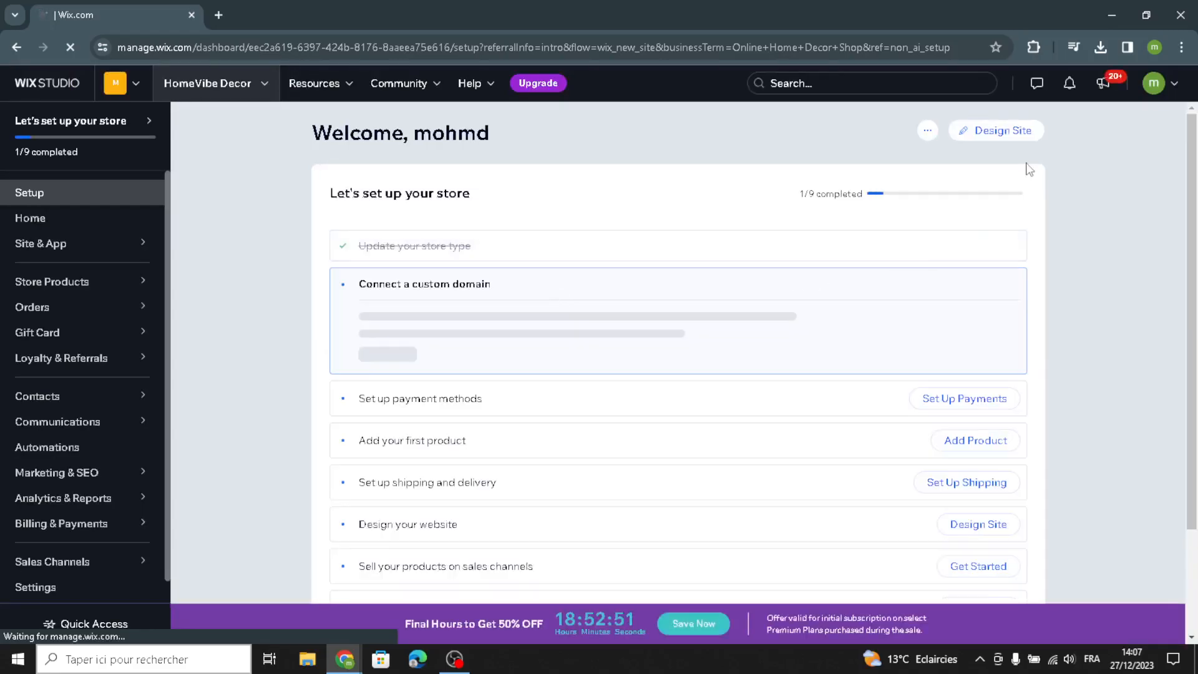
left_click(989, 145)
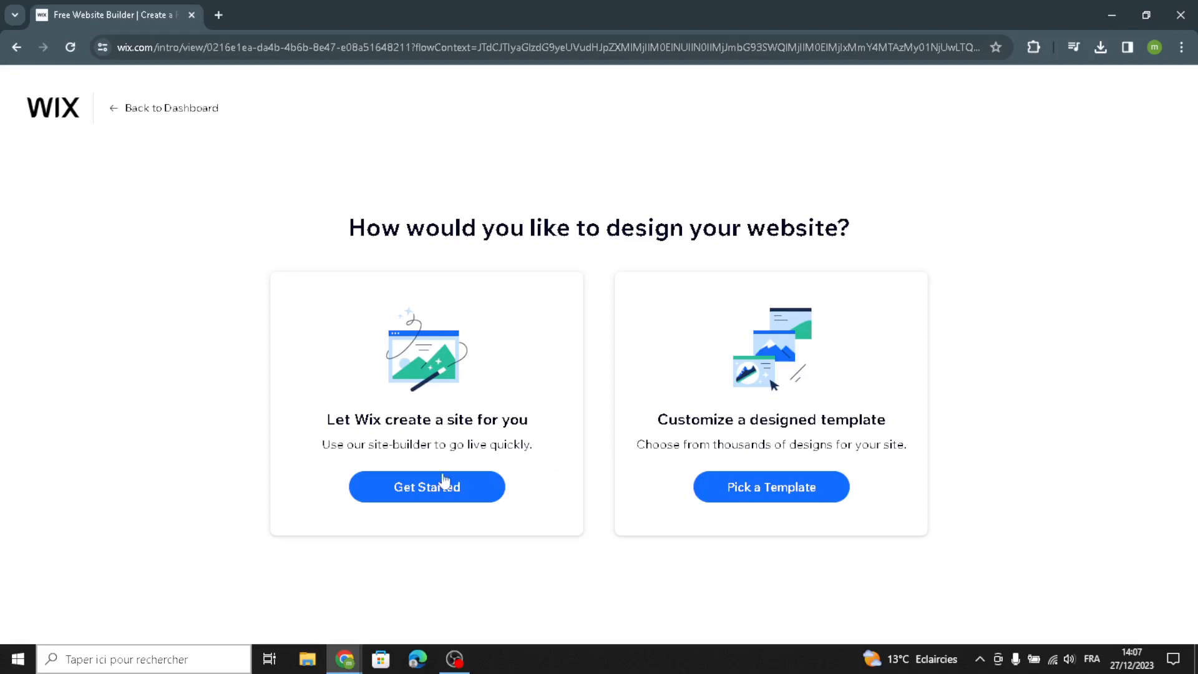
left_click(433, 496)
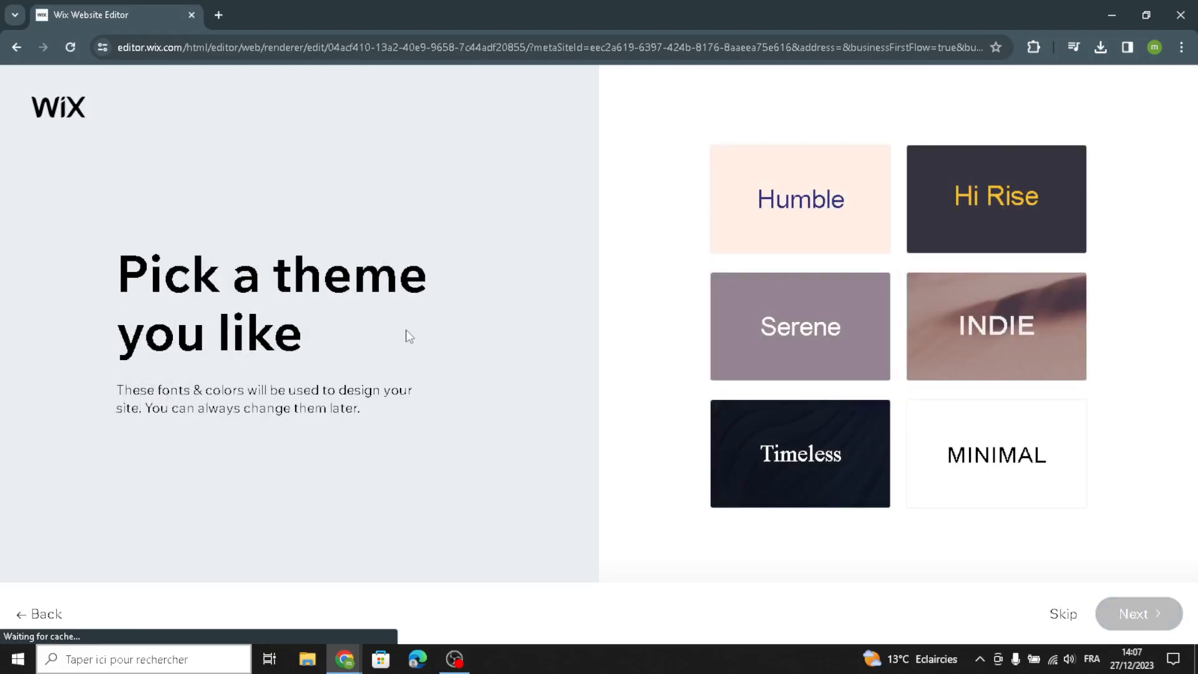
- Pick the Serene theme for the site
left_click(763, 350)
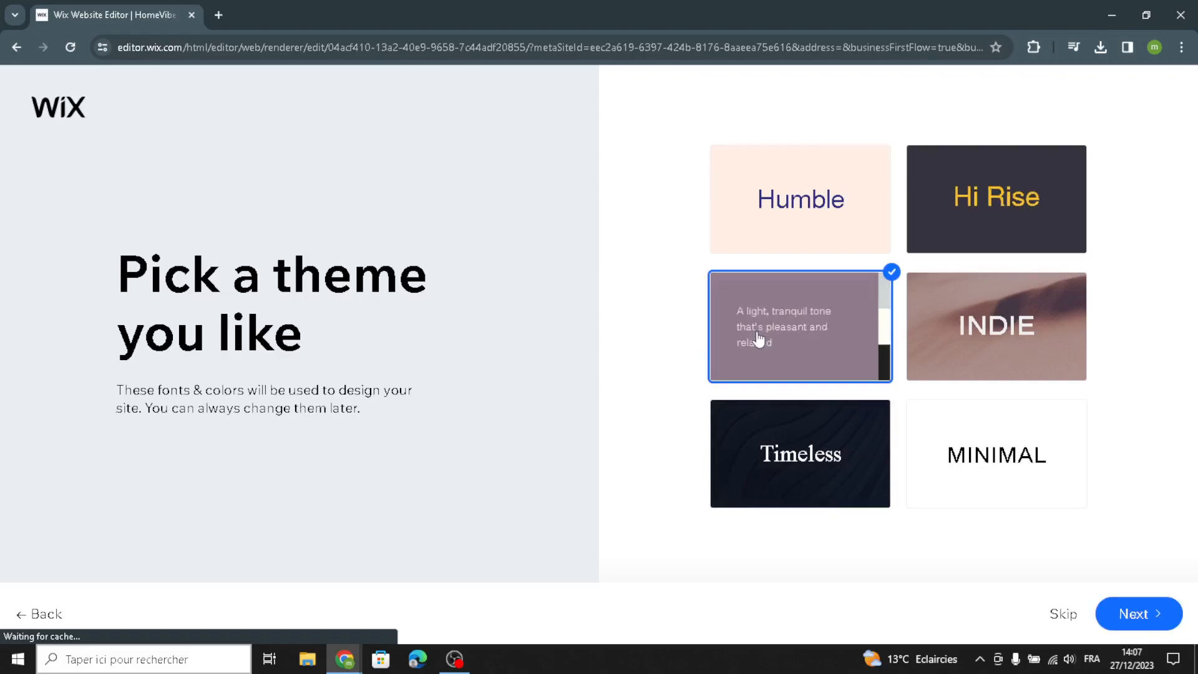
left_click(1139, 617)
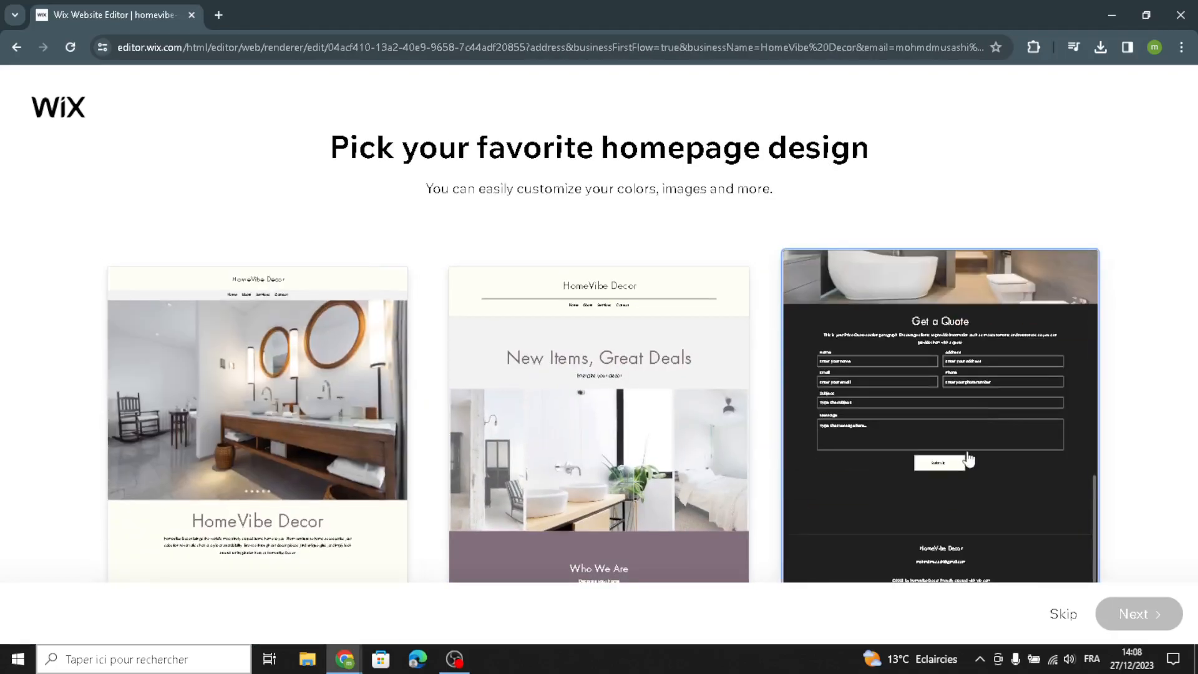
- Pick the third homepage design with the Get a Quote form
left_click(969, 460)
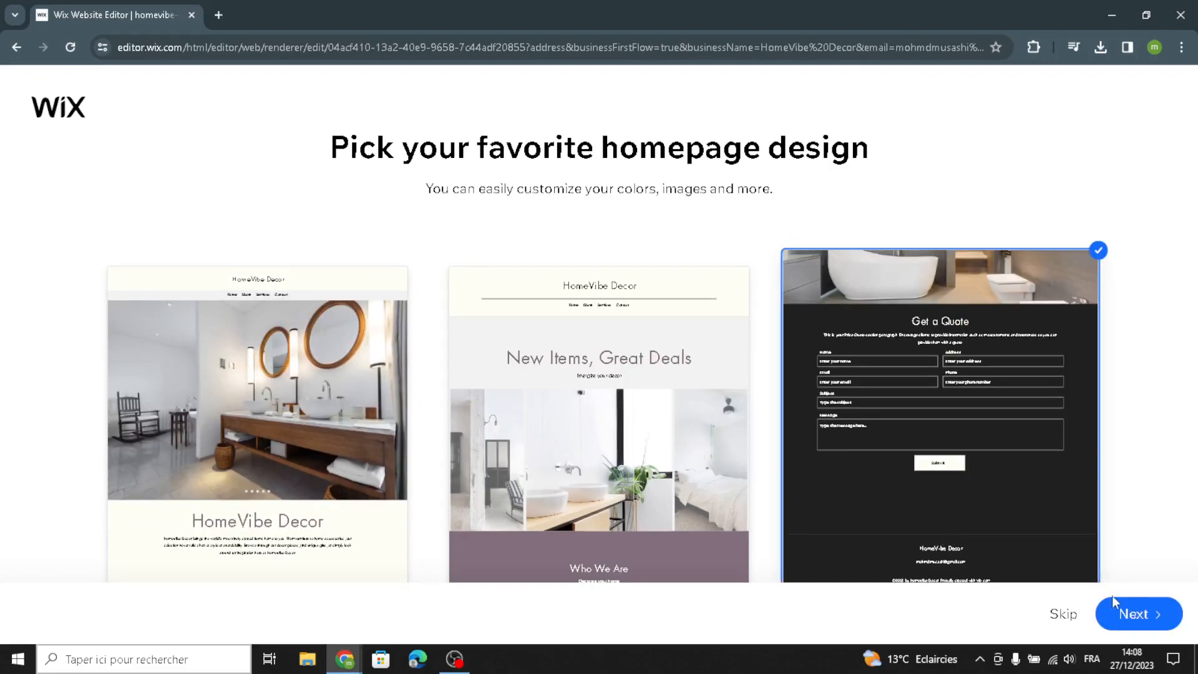
left_click(1118, 620)
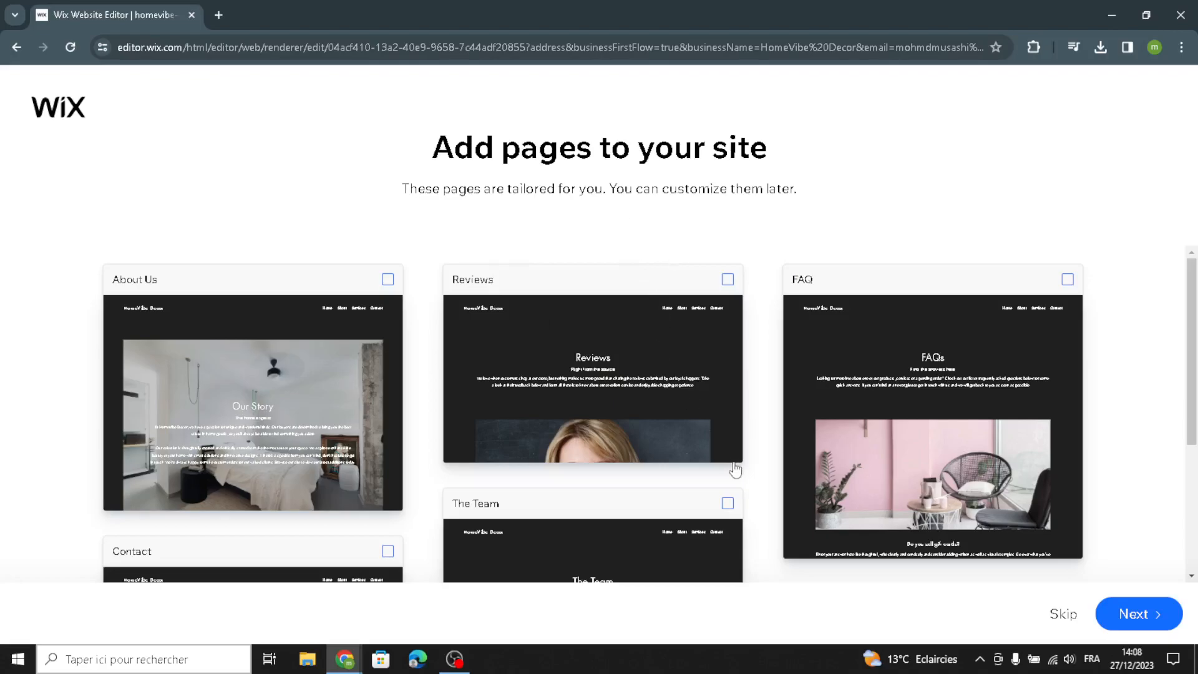
- Continue without adding extra pages and open the site in the Editor
scroll(745, 471, "down", 3)
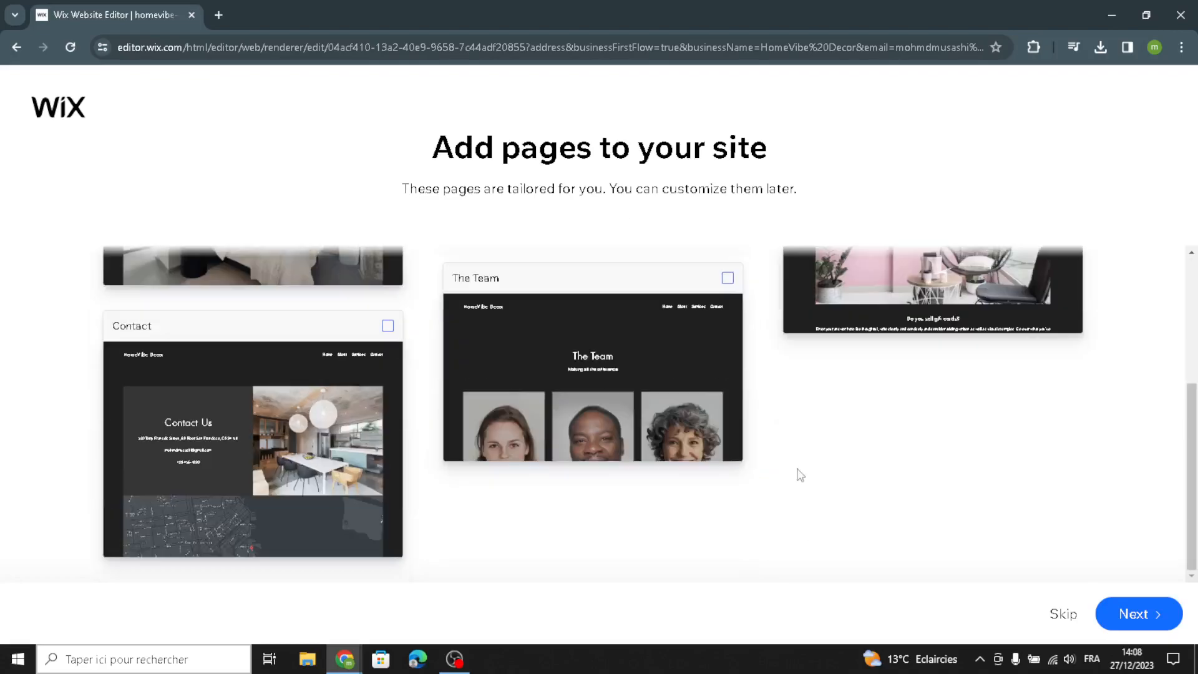
scroll(428, 457, "up", 1)
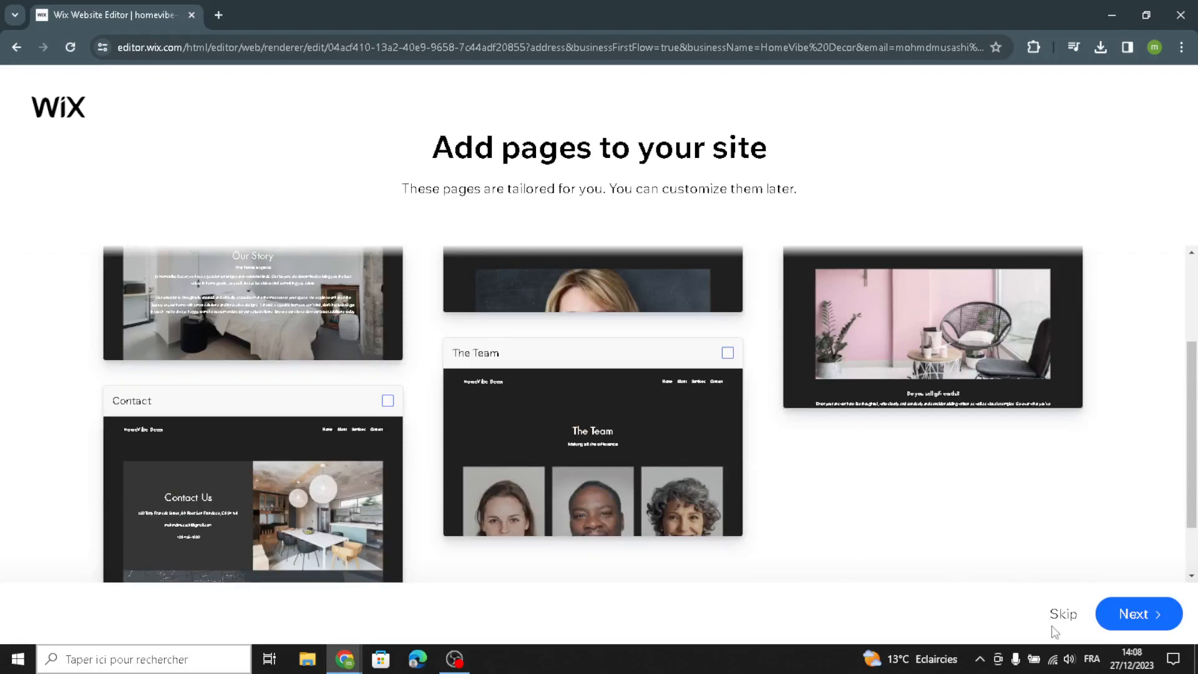
left_click(1125, 611)
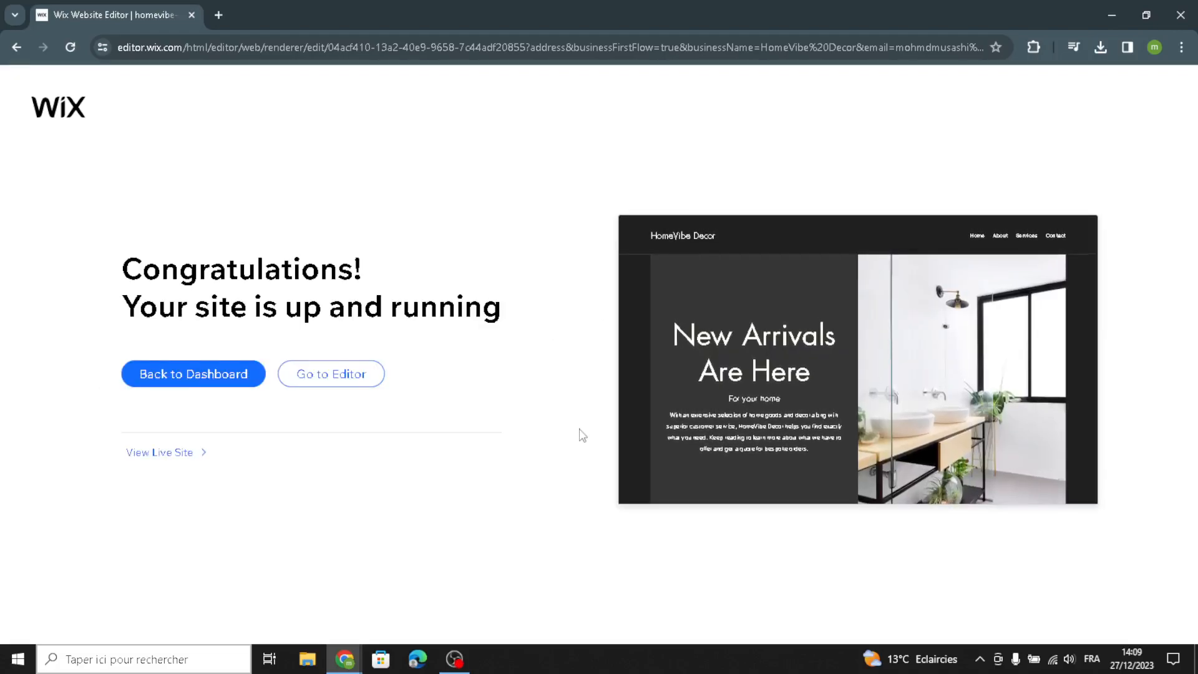
left_click(331, 373)
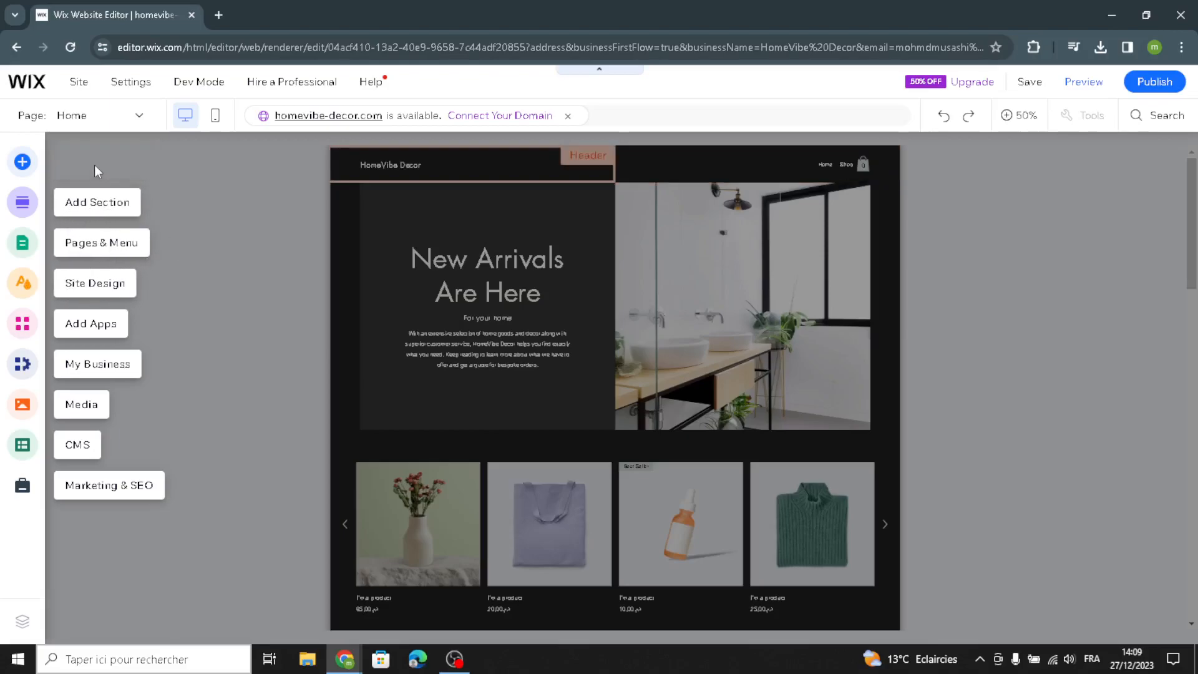
- Browse the Add Elements panel's text and image categories
left_click(95, 165)
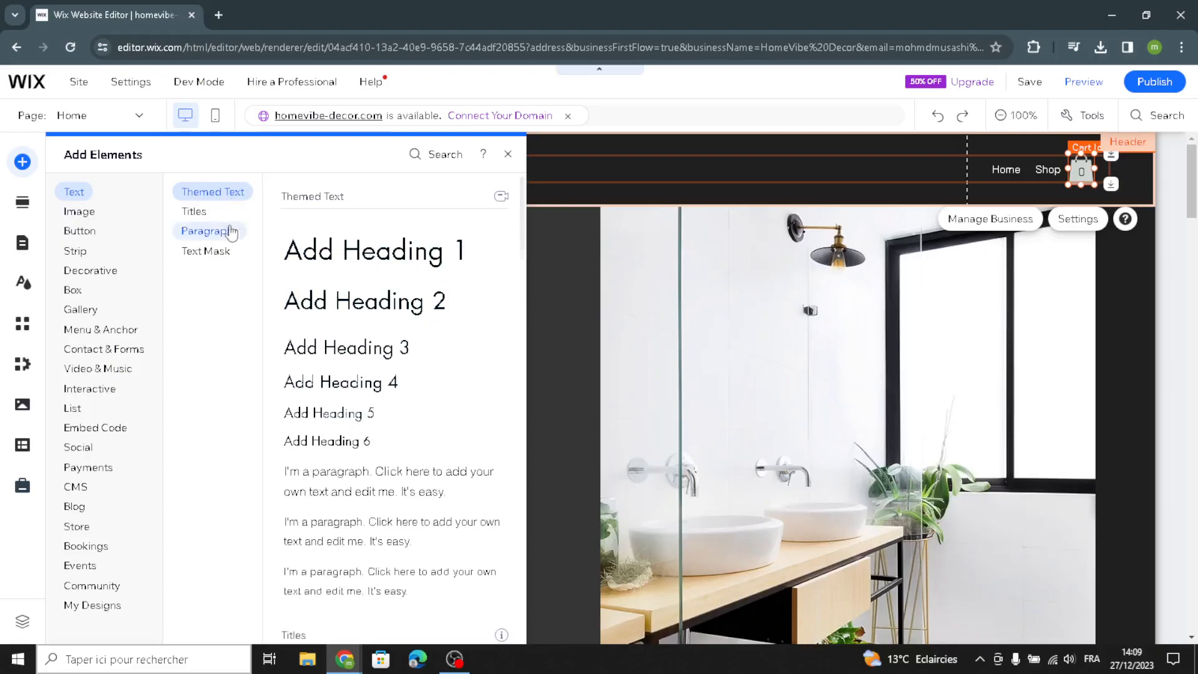
left_click(197, 211)
left_click(211, 231)
left_click(222, 256)
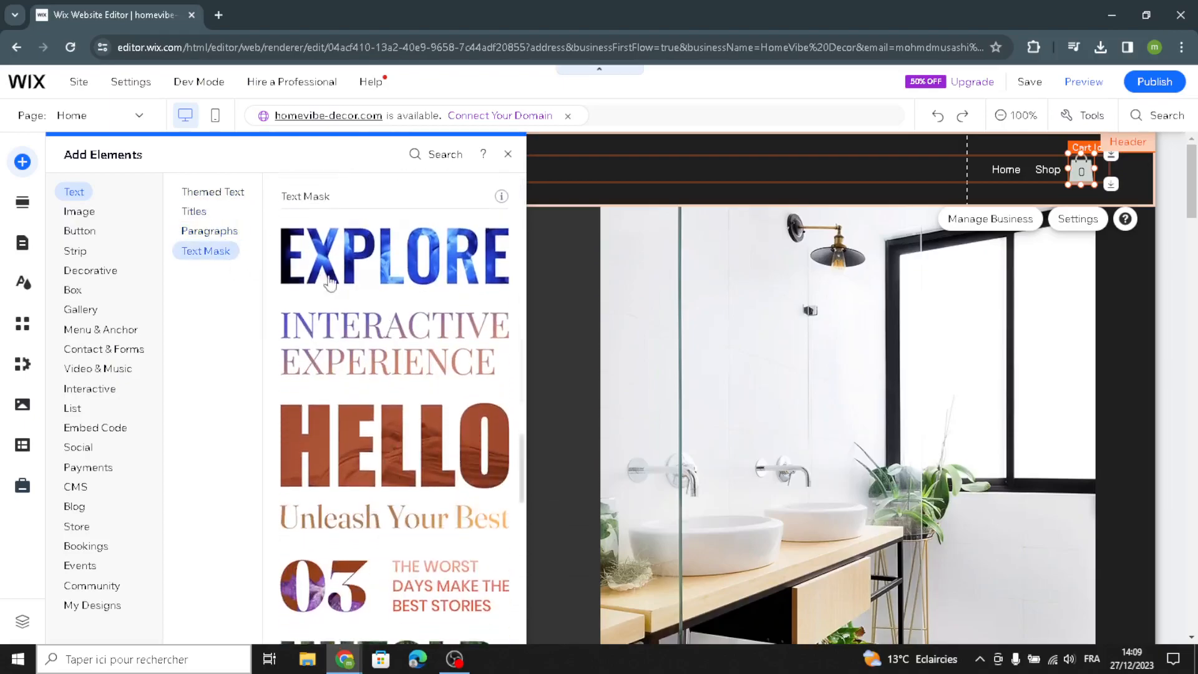
left_click(79, 212)
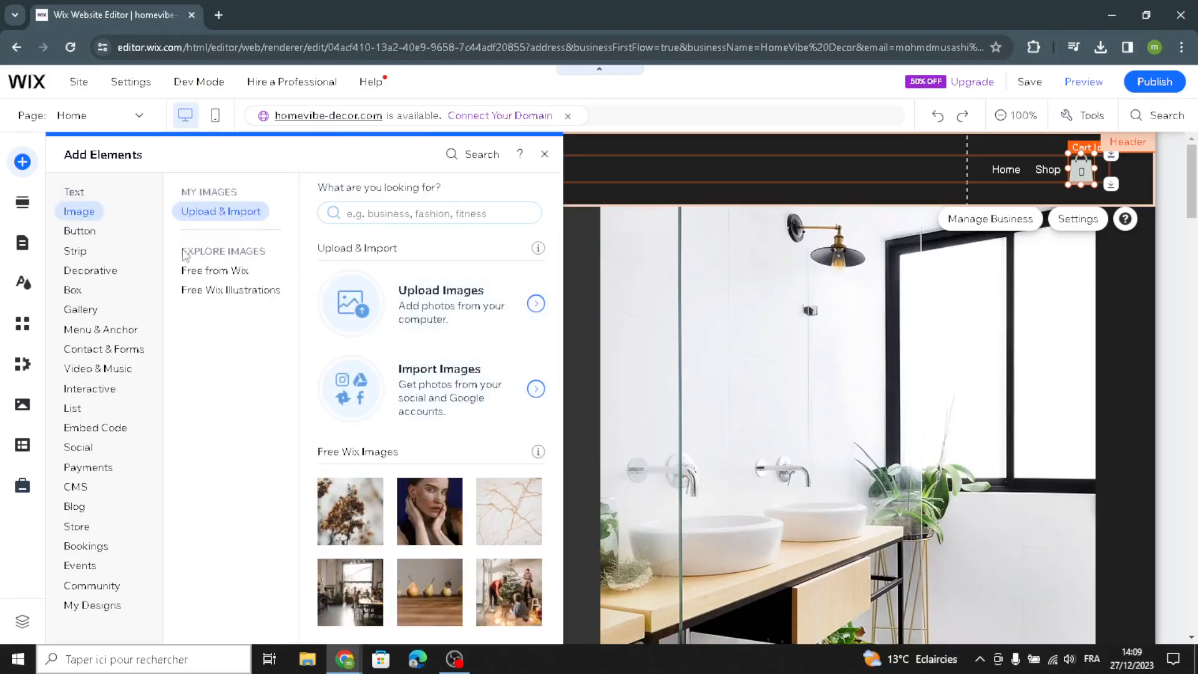
left_click(210, 271)
left_click(211, 291)
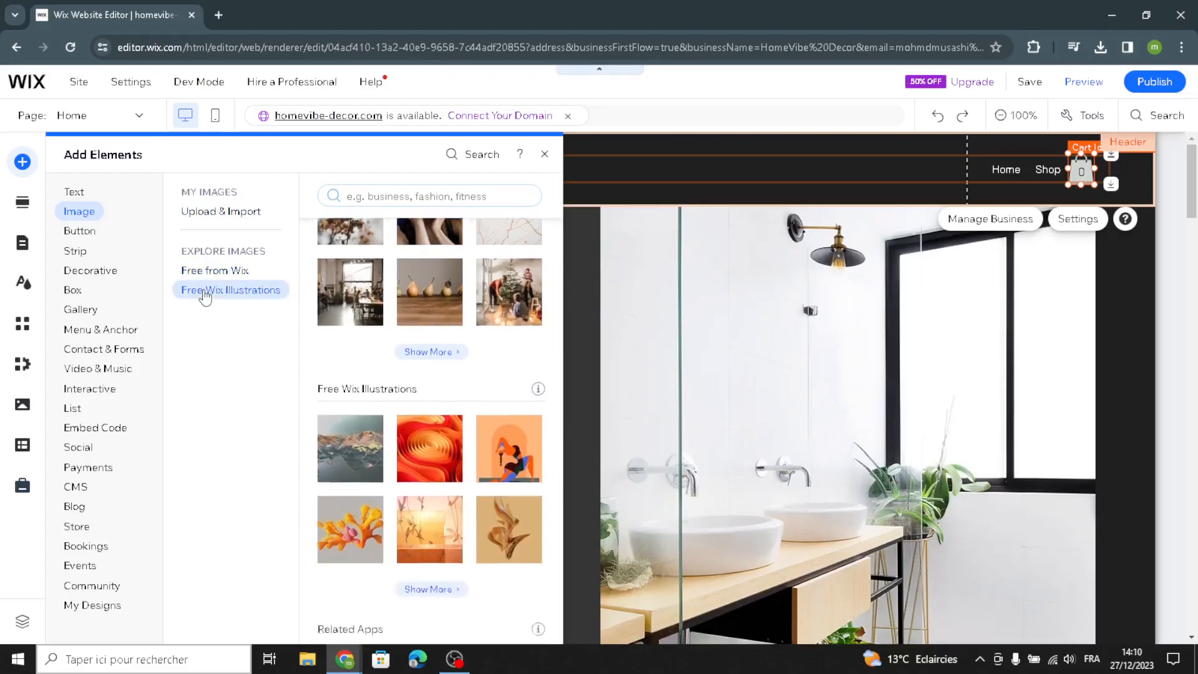
- Browse the Add Elements panel's button and decorative shape and line categories
left_click(80, 231)
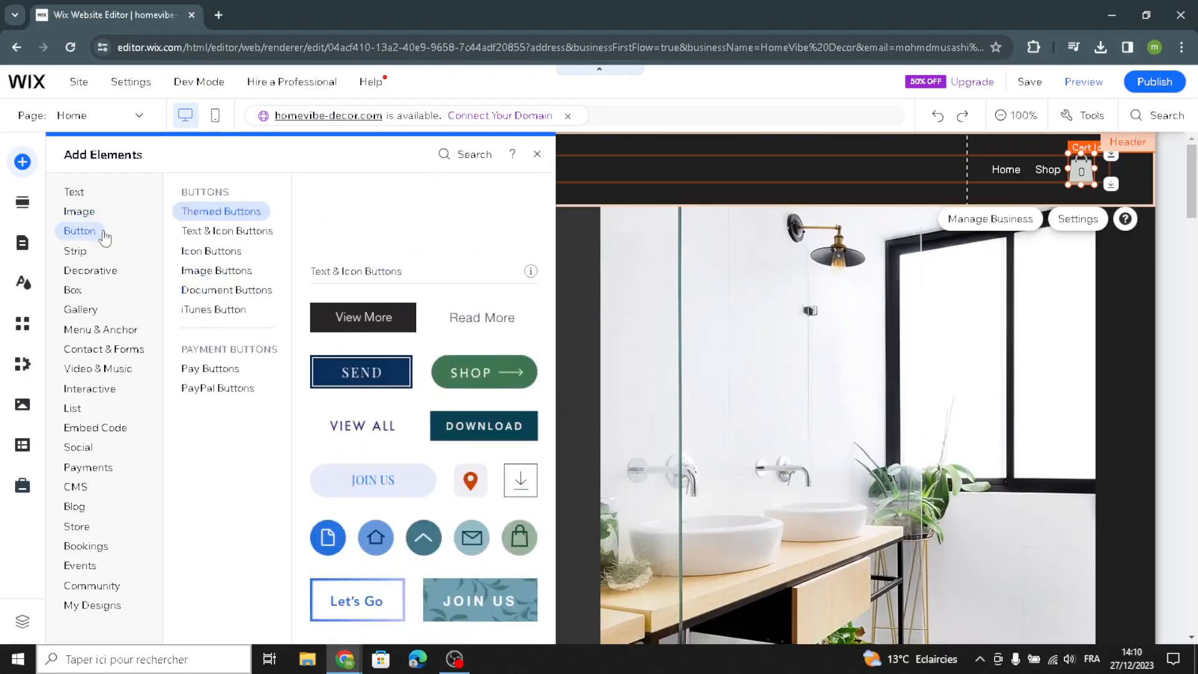
left_click(197, 231)
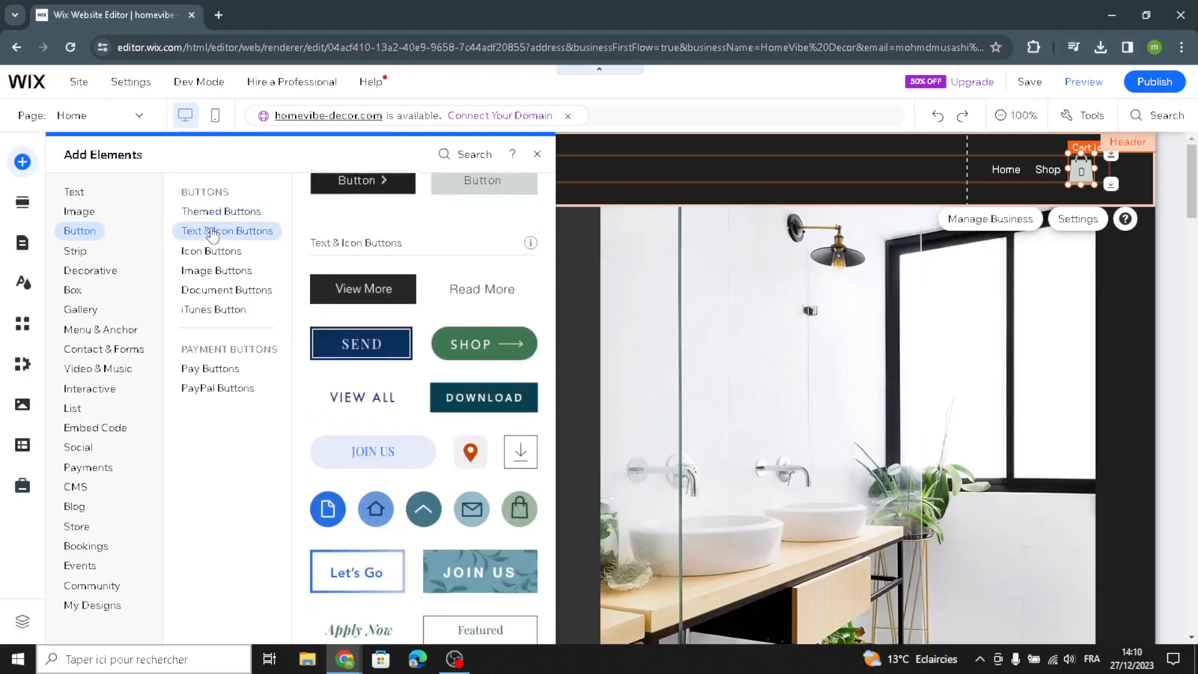
left_click(209, 254)
left_click(203, 272)
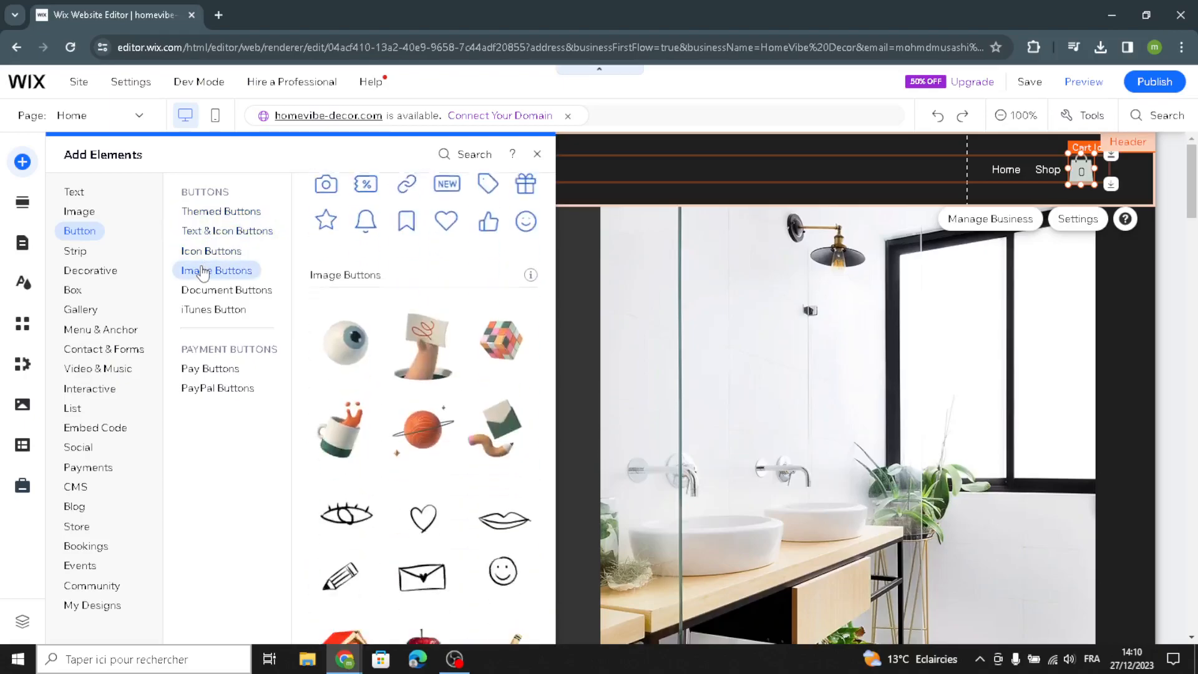
left_click(110, 275)
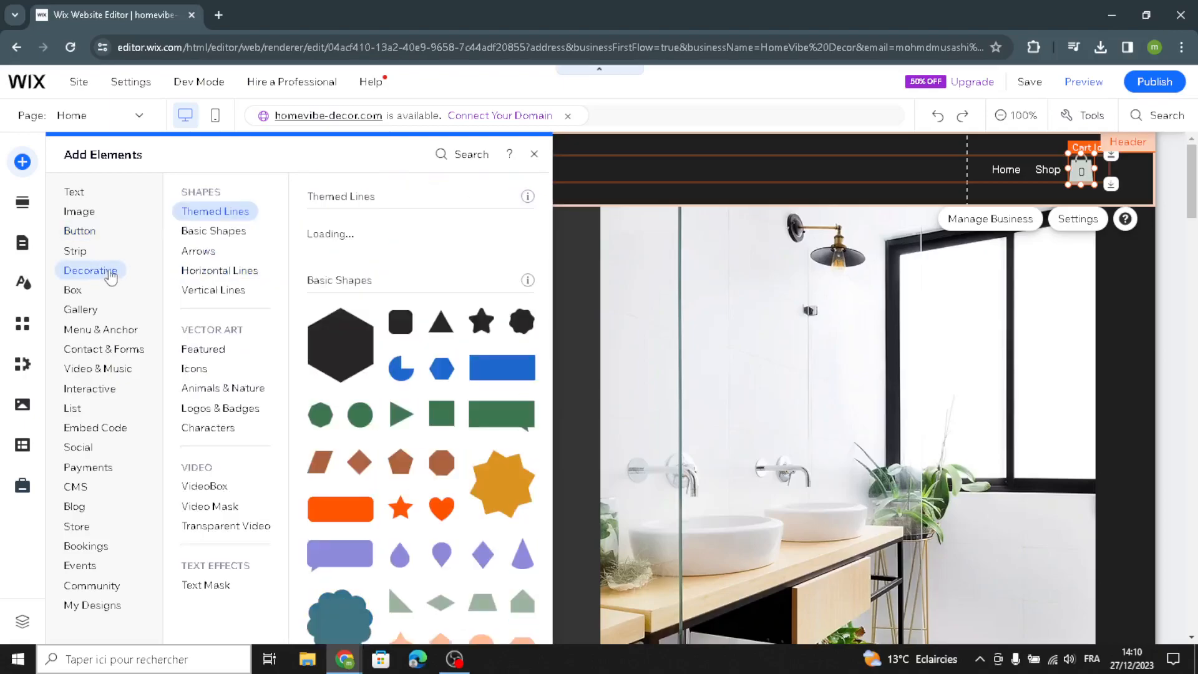
left_click(205, 235)
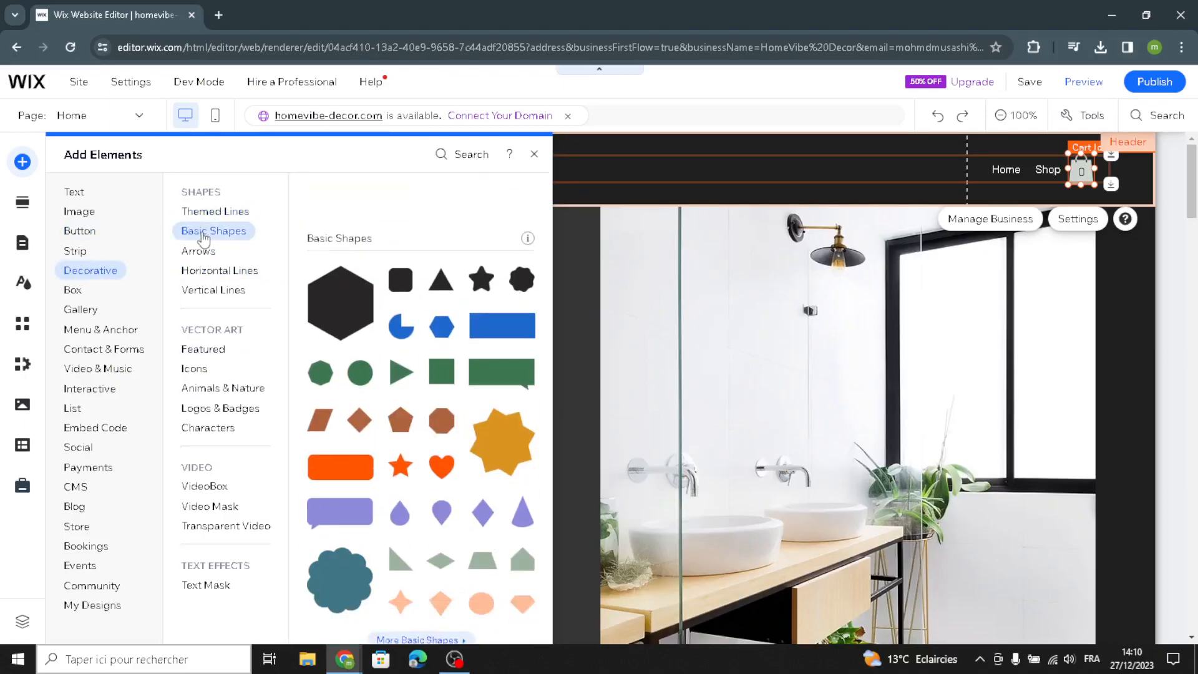
left_click(207, 274)
left_click(209, 289)
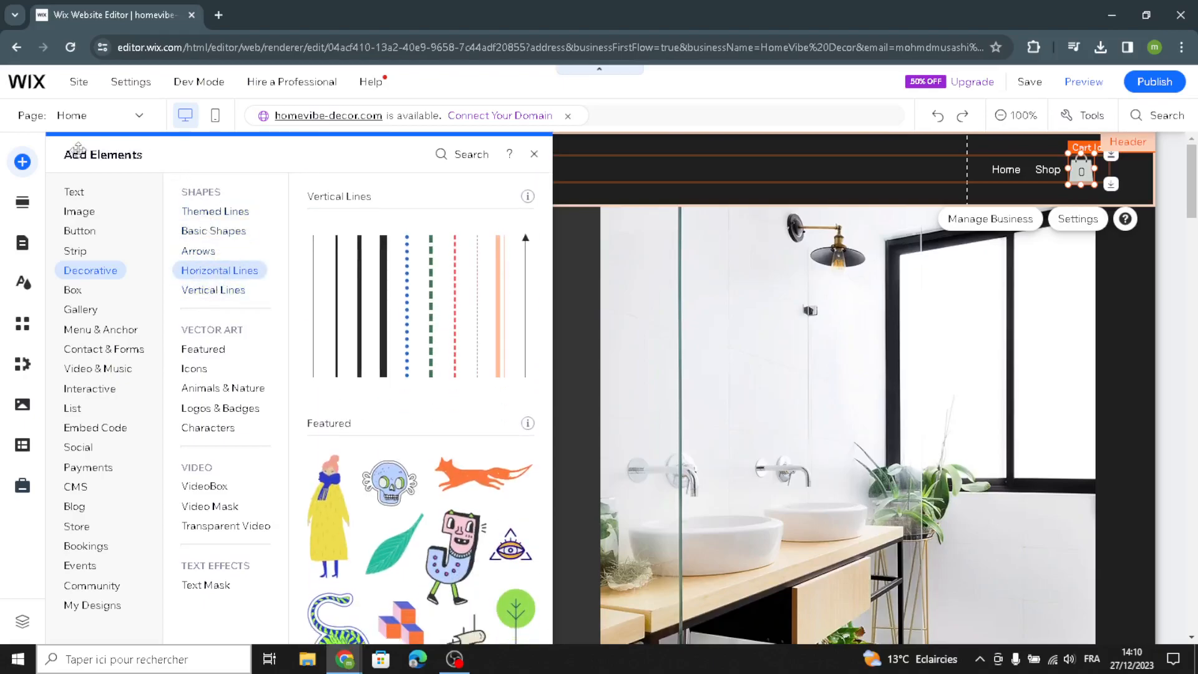
- Open the Add Section panel and browse the Welcome section designs
left_click(24, 211)
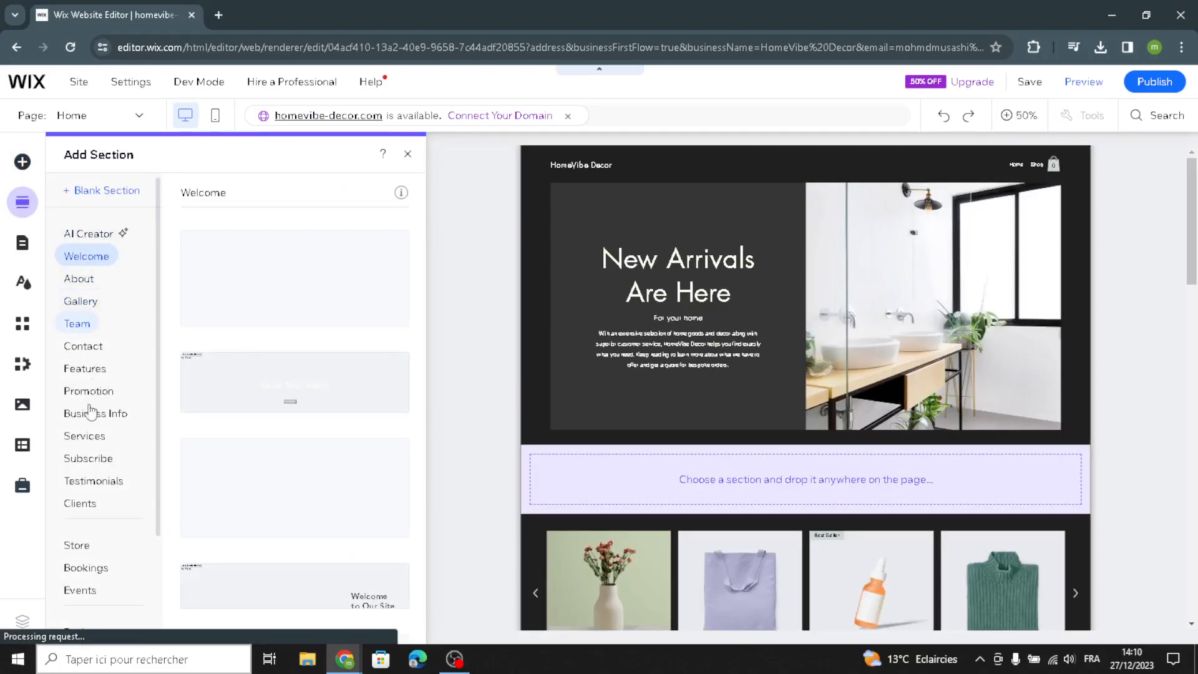
scroll(90, 412, "down", 1)
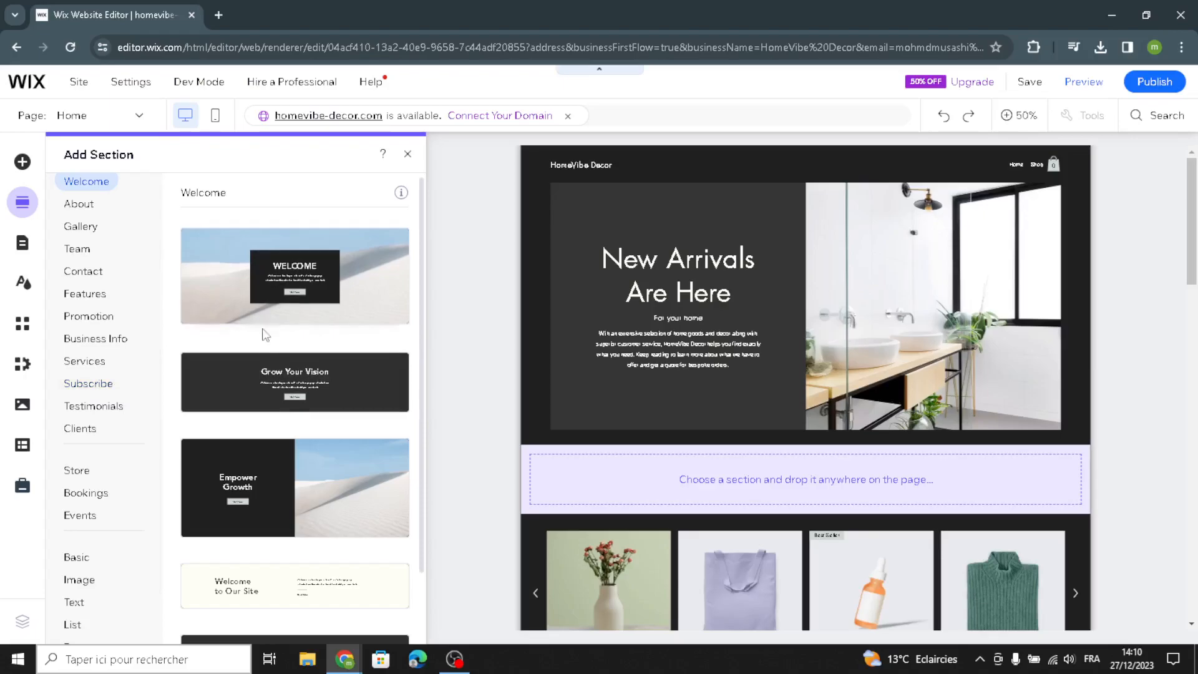
scroll(282, 436, "down", 1)
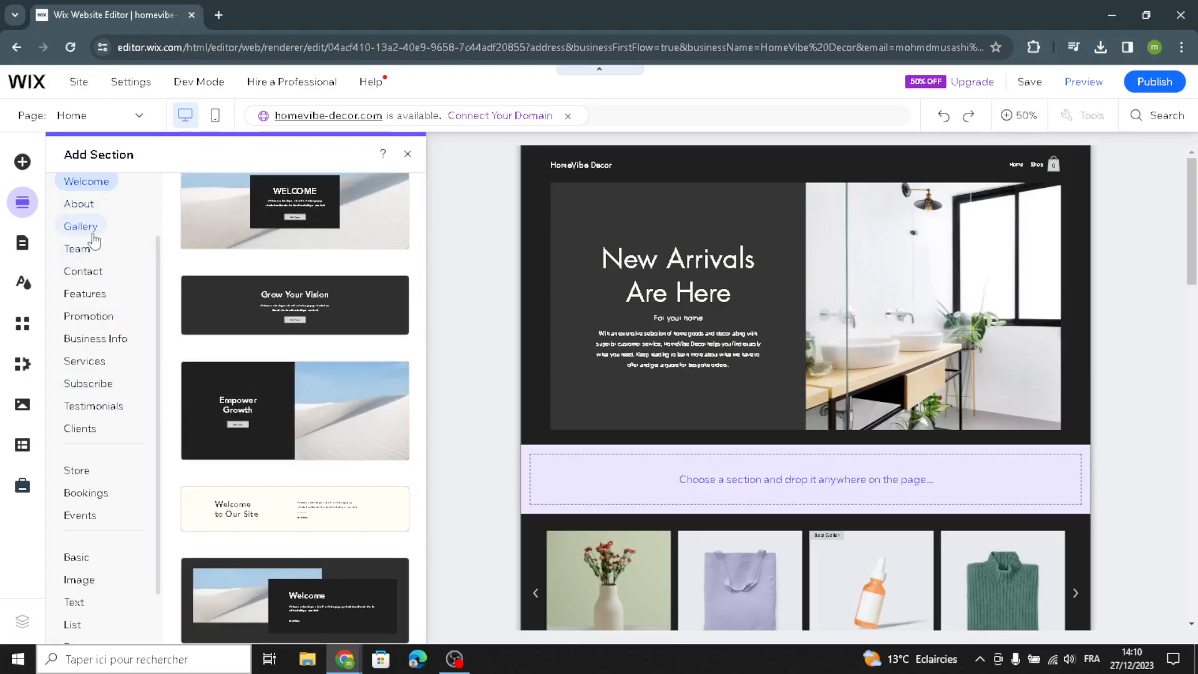
- Review the Site Design theme options and the Quick Edit panels for the header and Welcome section
left_click(24, 285)
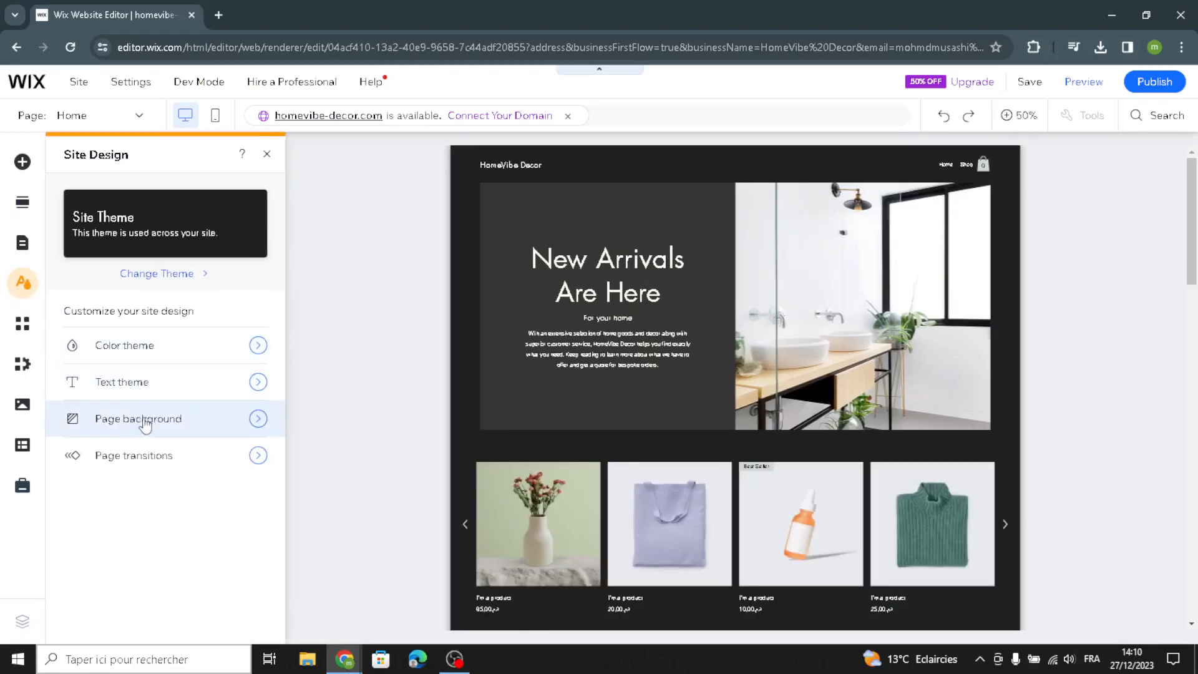
left_click(267, 157)
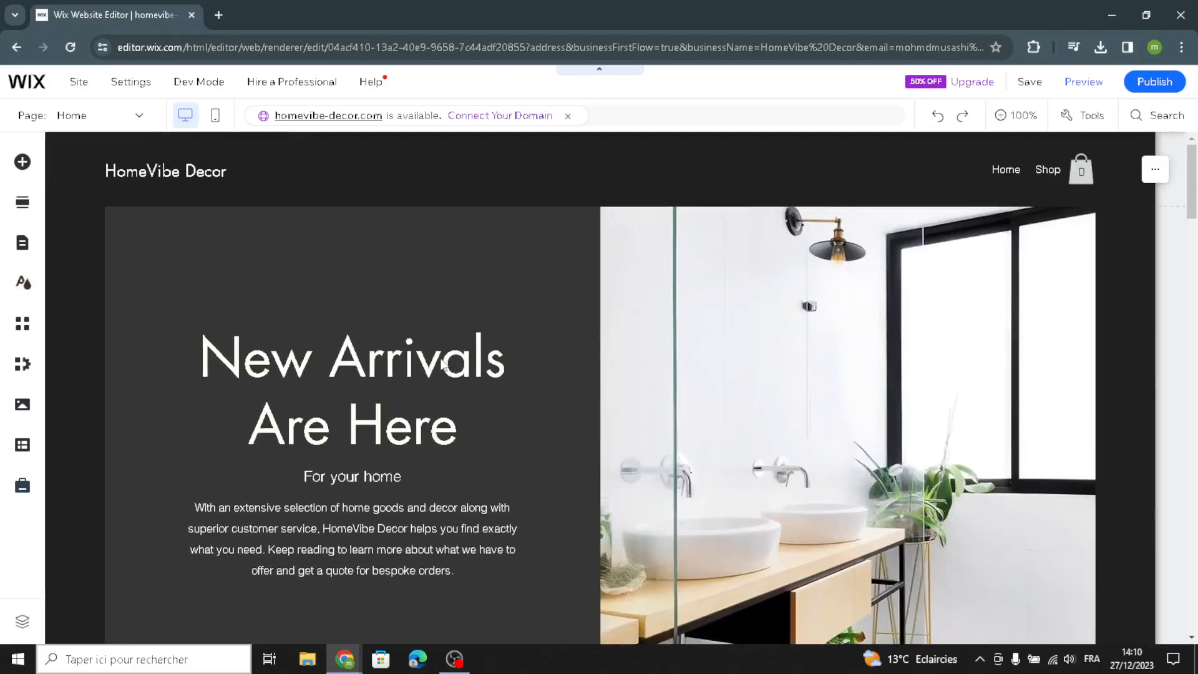
left_click(382, 160)
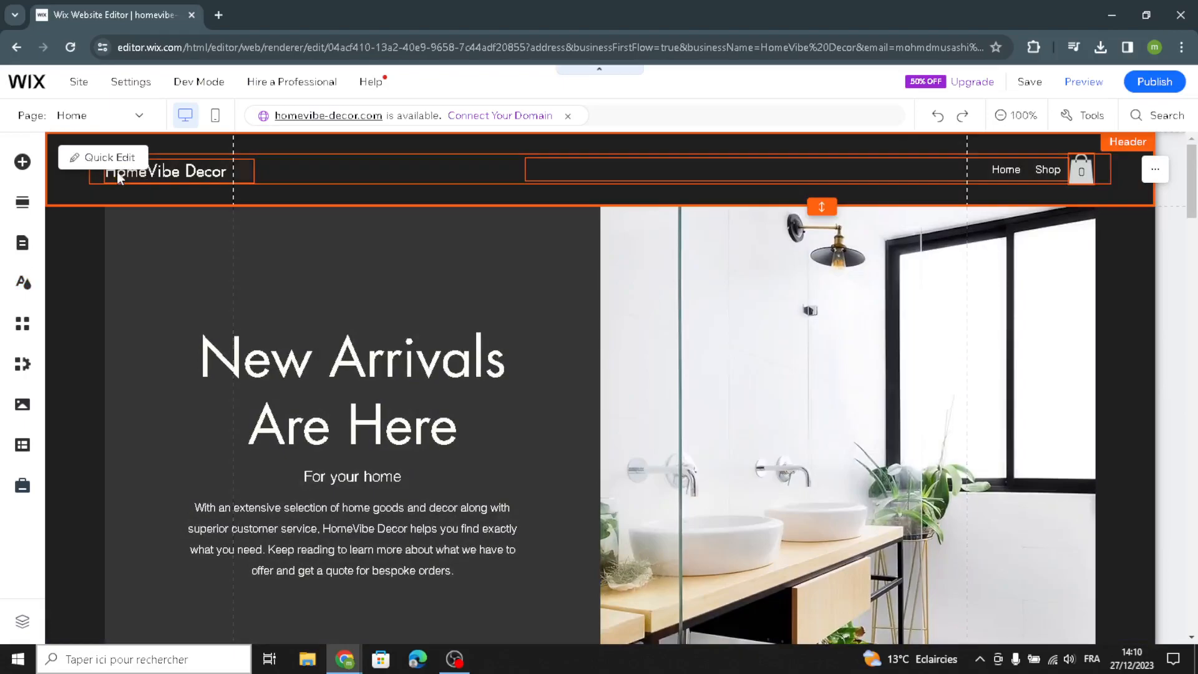
left_click(109, 163)
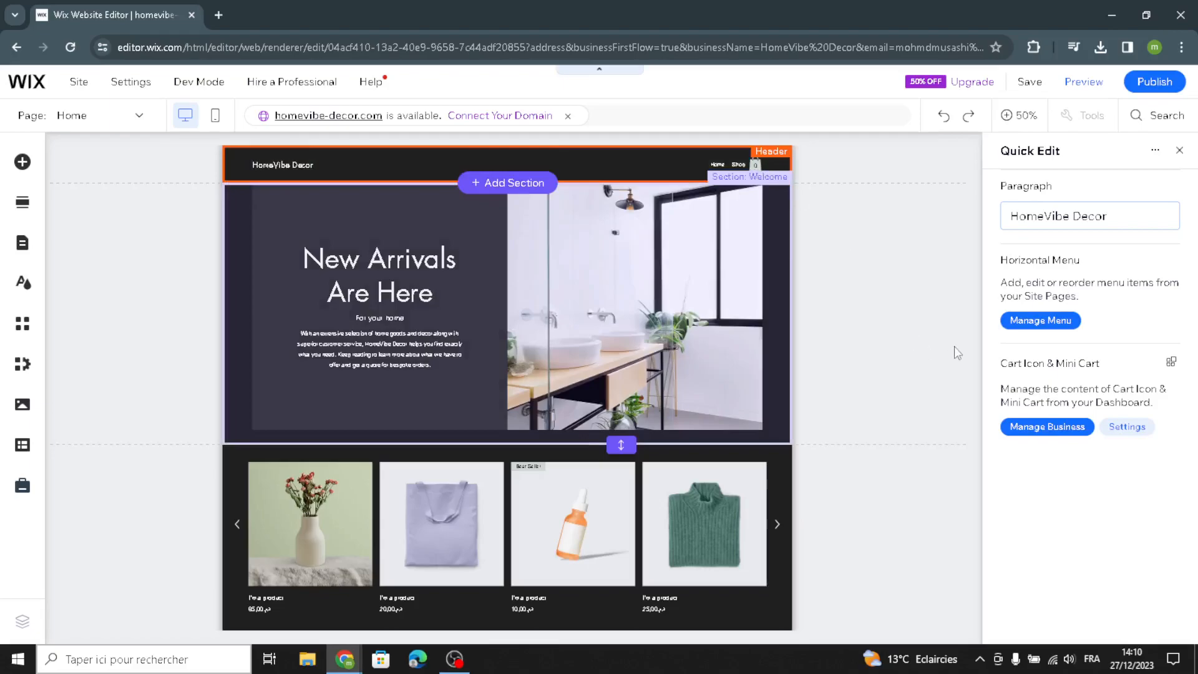
left_click(632, 313)
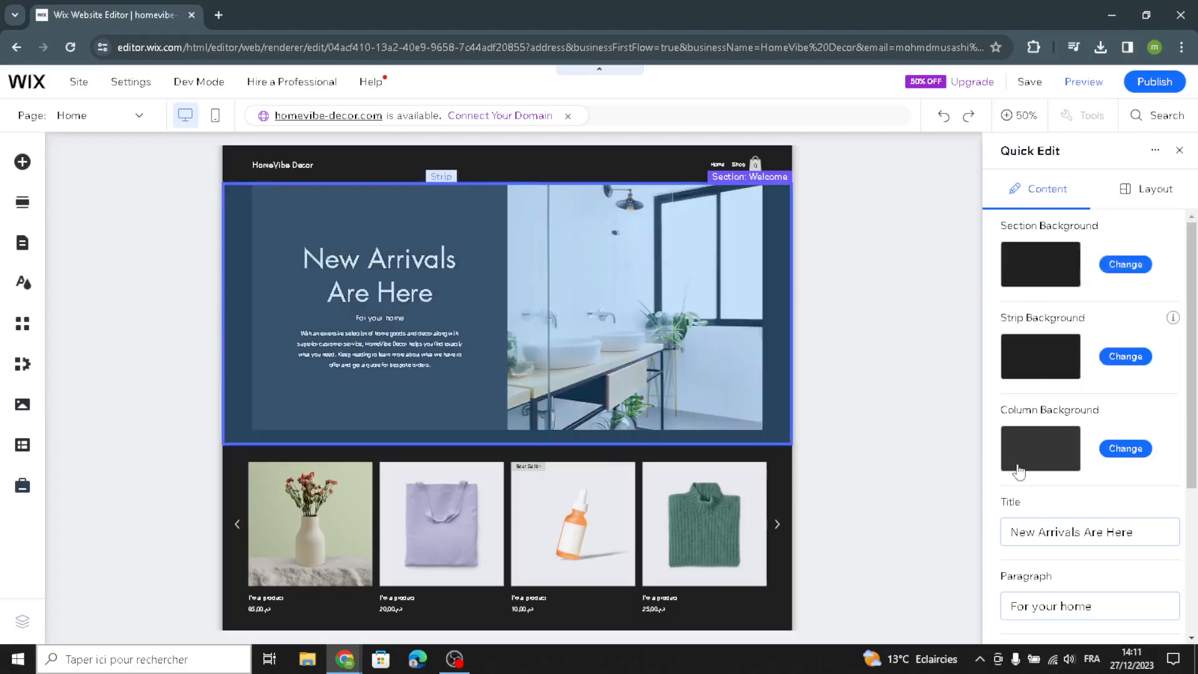
left_click(1179, 151)
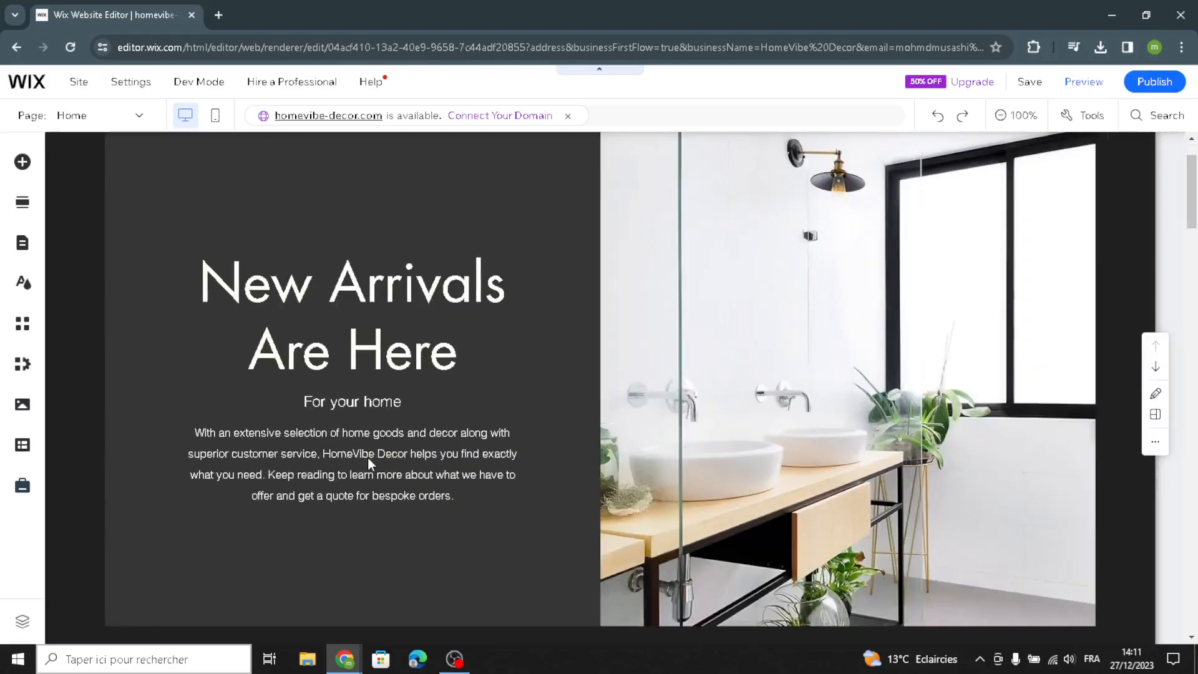
- Replace the Welcome section's paragraph with AI-generated welcome text for HomeVibe Decor
left_click(368, 458)
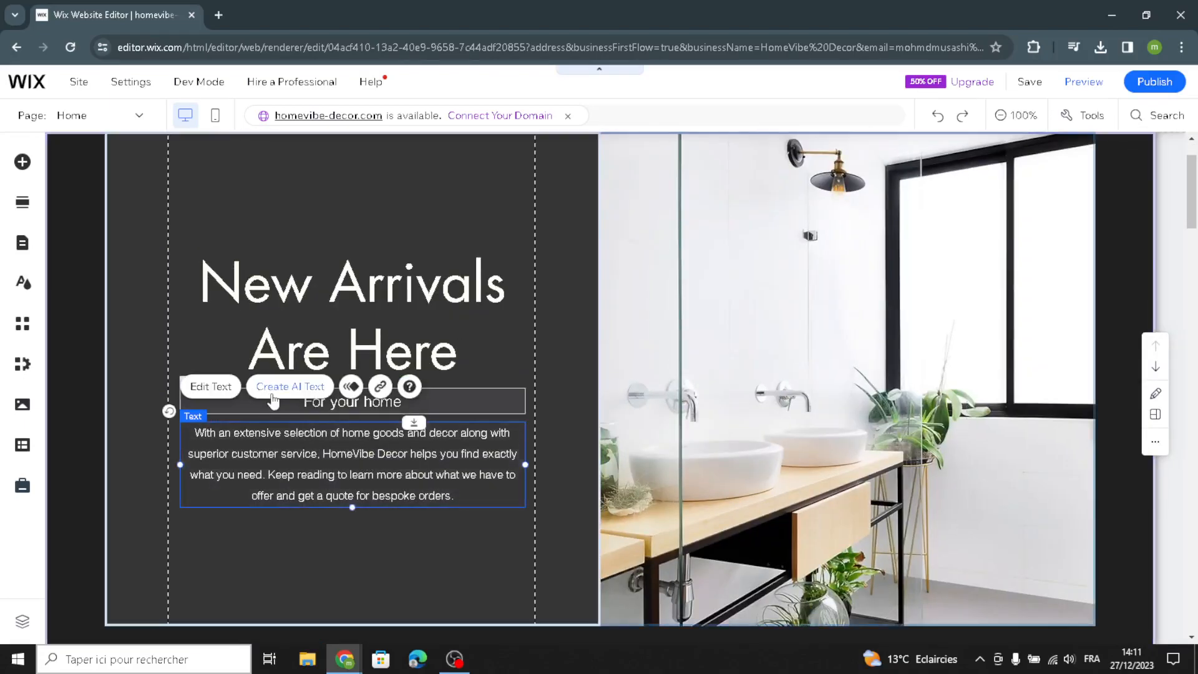
left_click(290, 386)
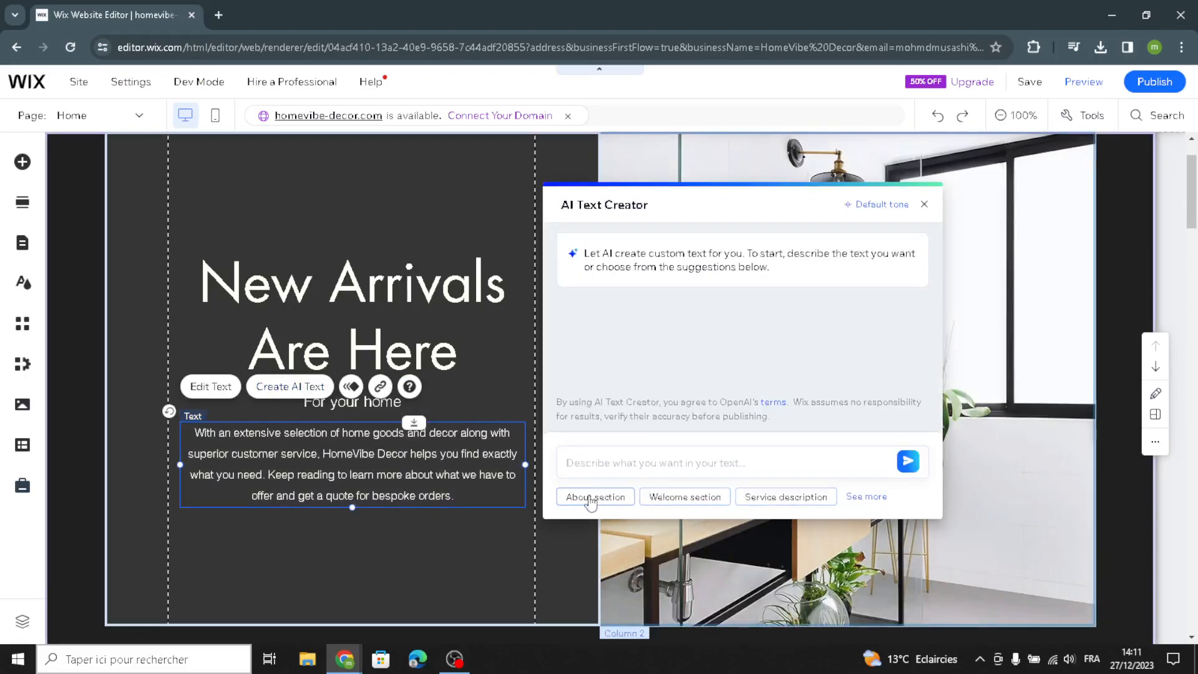
left_click(684, 497)
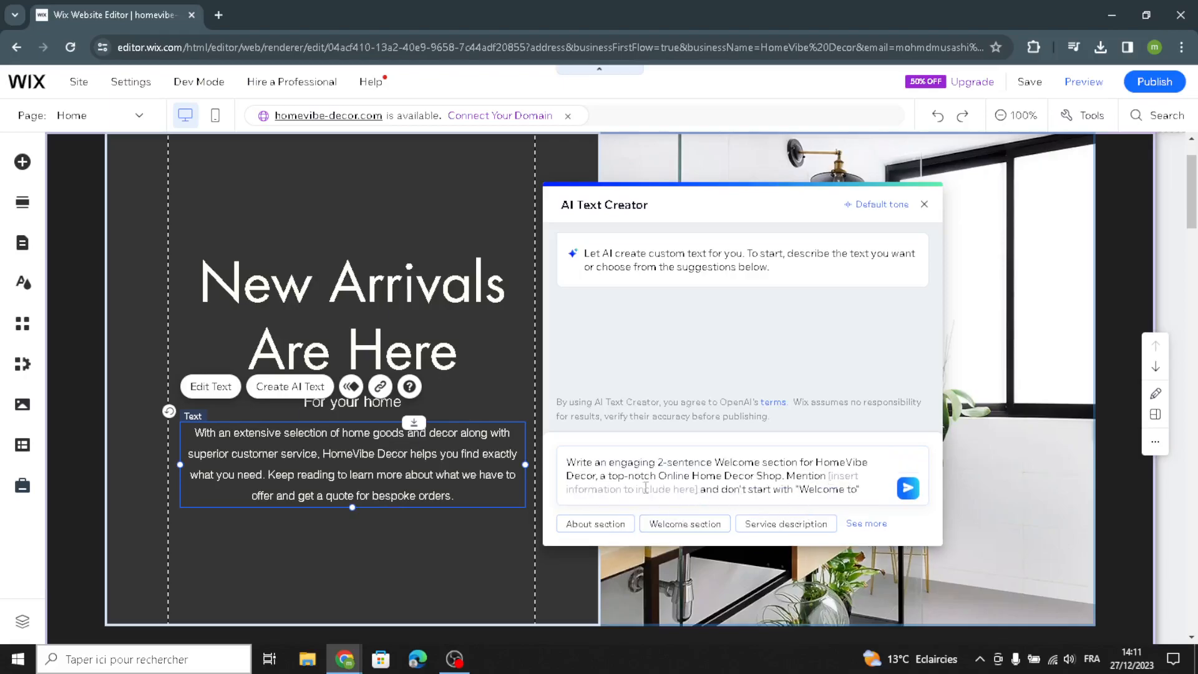
left_click(909, 488)
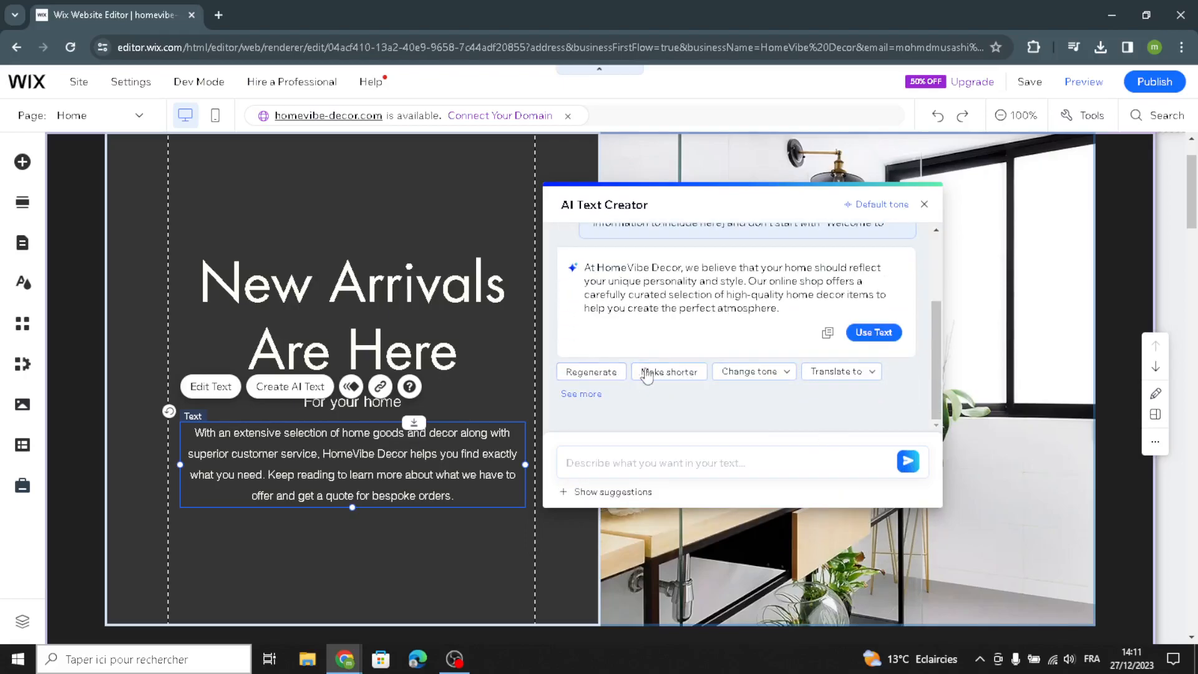
left_click(873, 333)
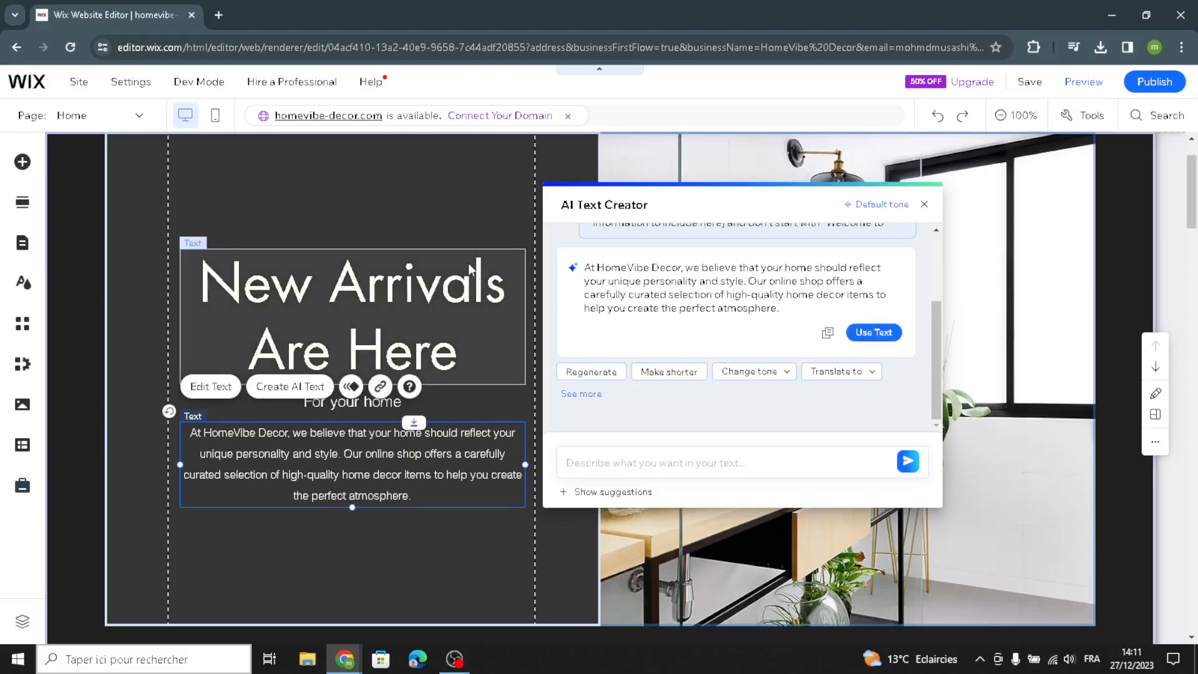
left_click(394, 236)
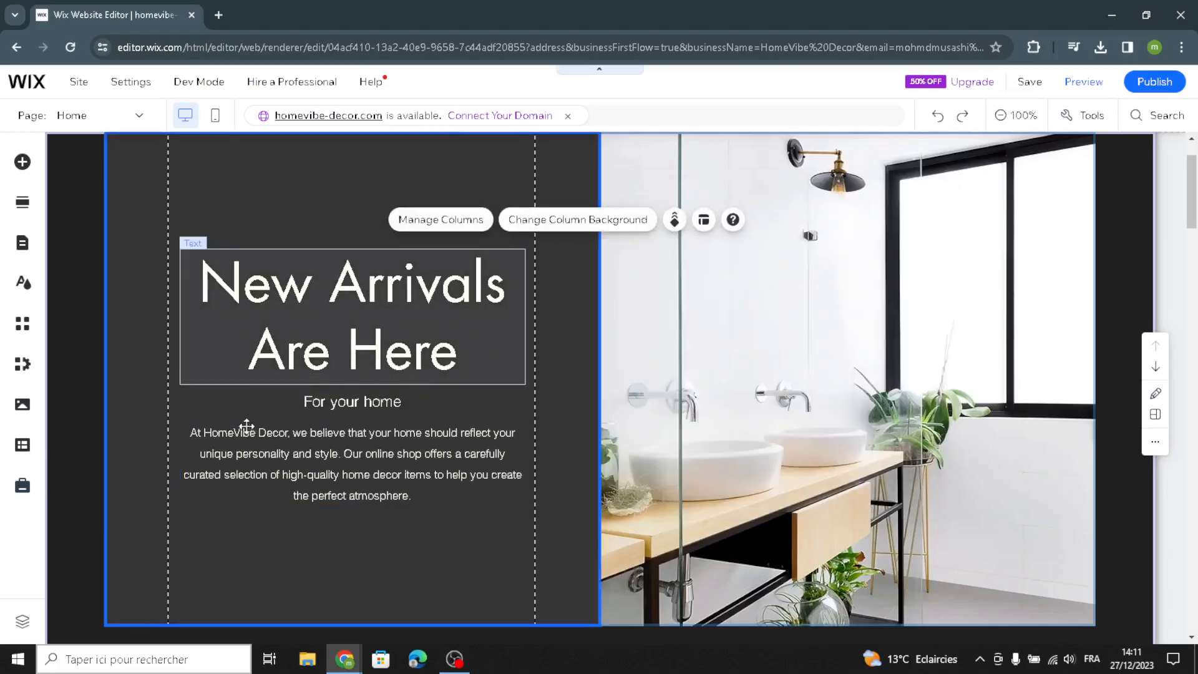
- Restyle the welcome paragraph with the Heading 6 style and the Geotica Four Open font
left_click(229, 451)
left_click(216, 394)
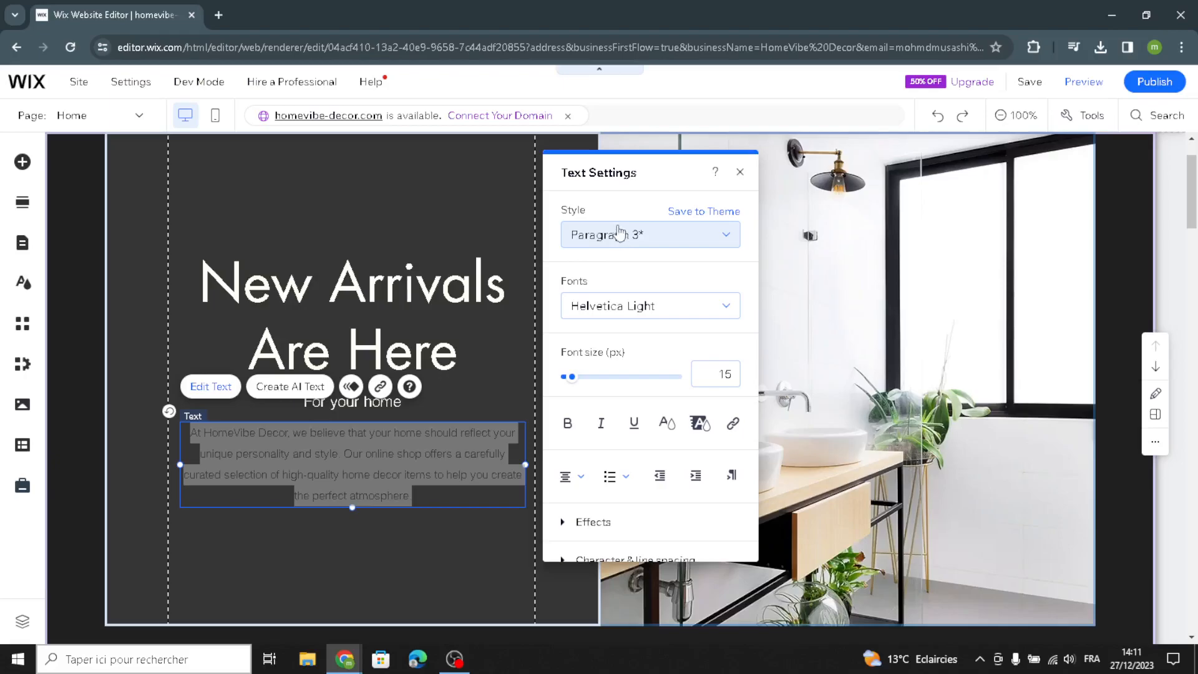
left_click(681, 248)
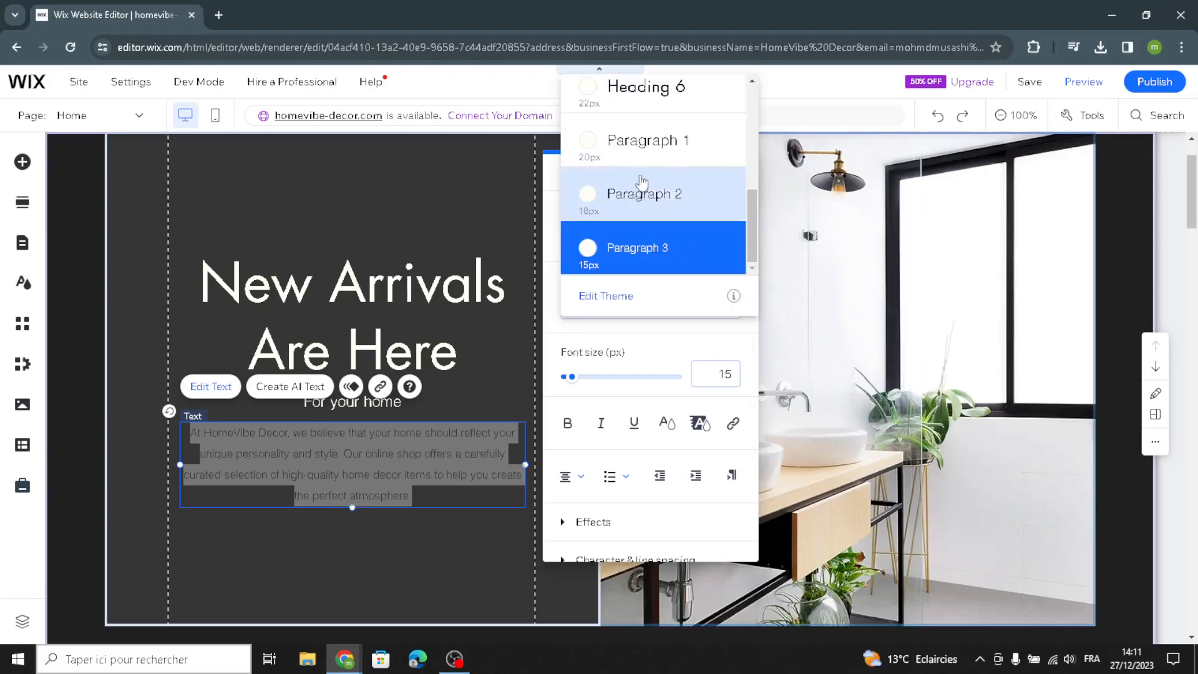
left_click(621, 88)
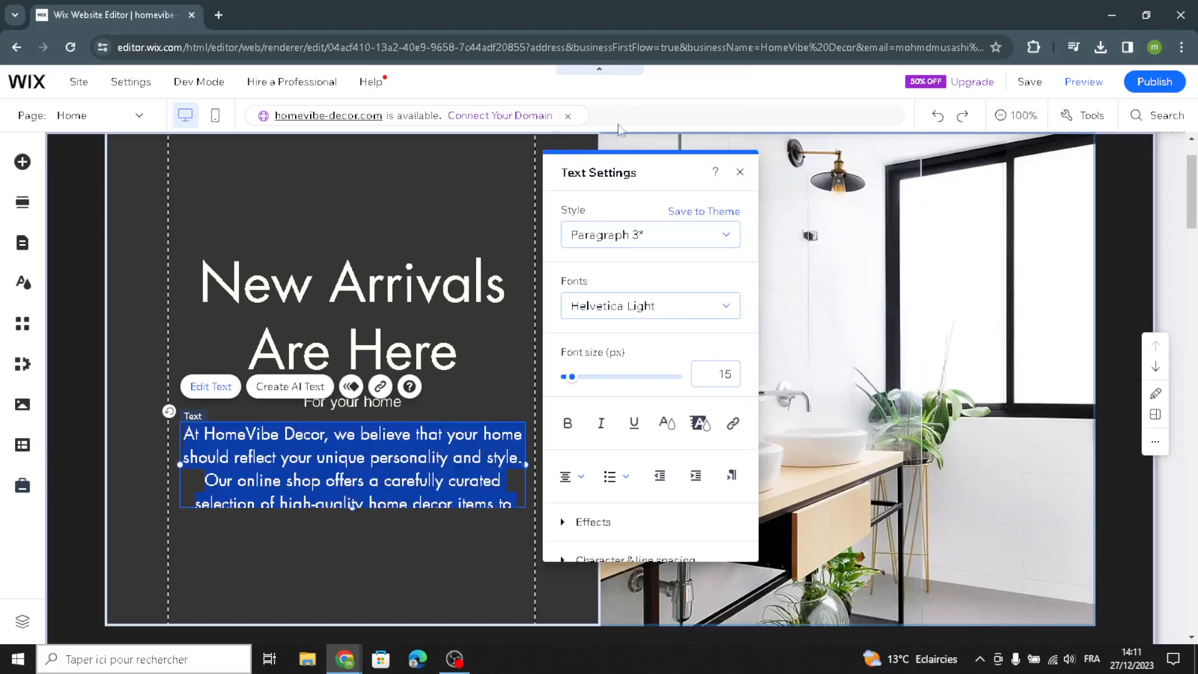
left_click(631, 319)
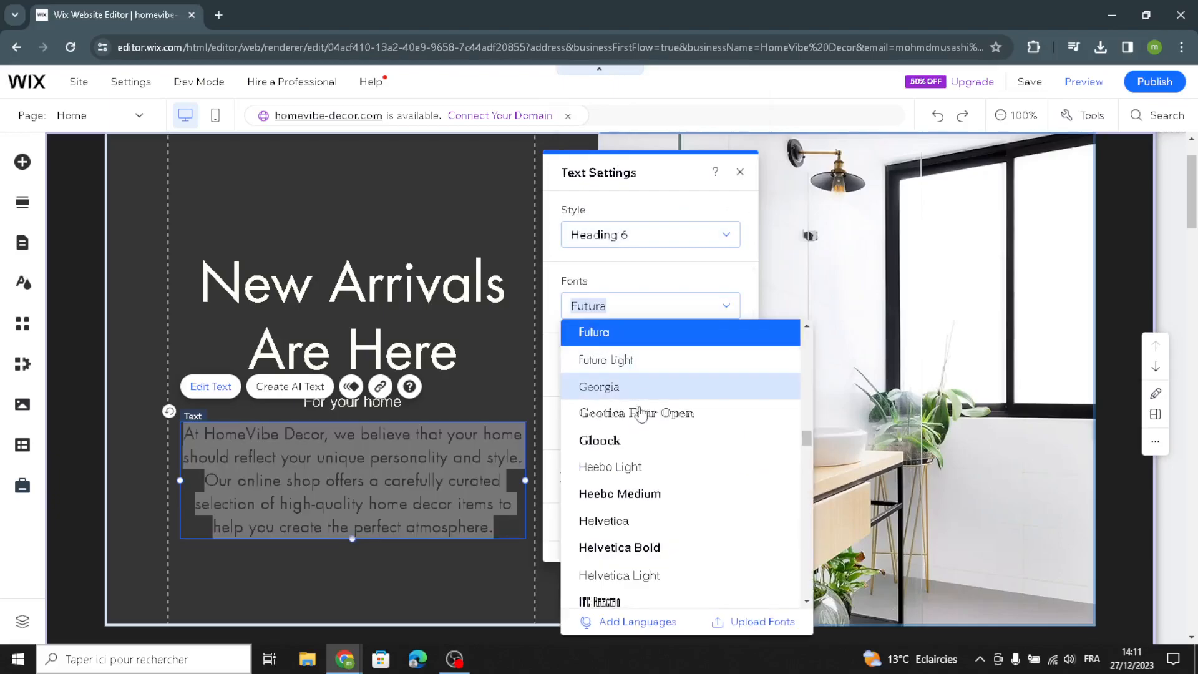
left_click(635, 414)
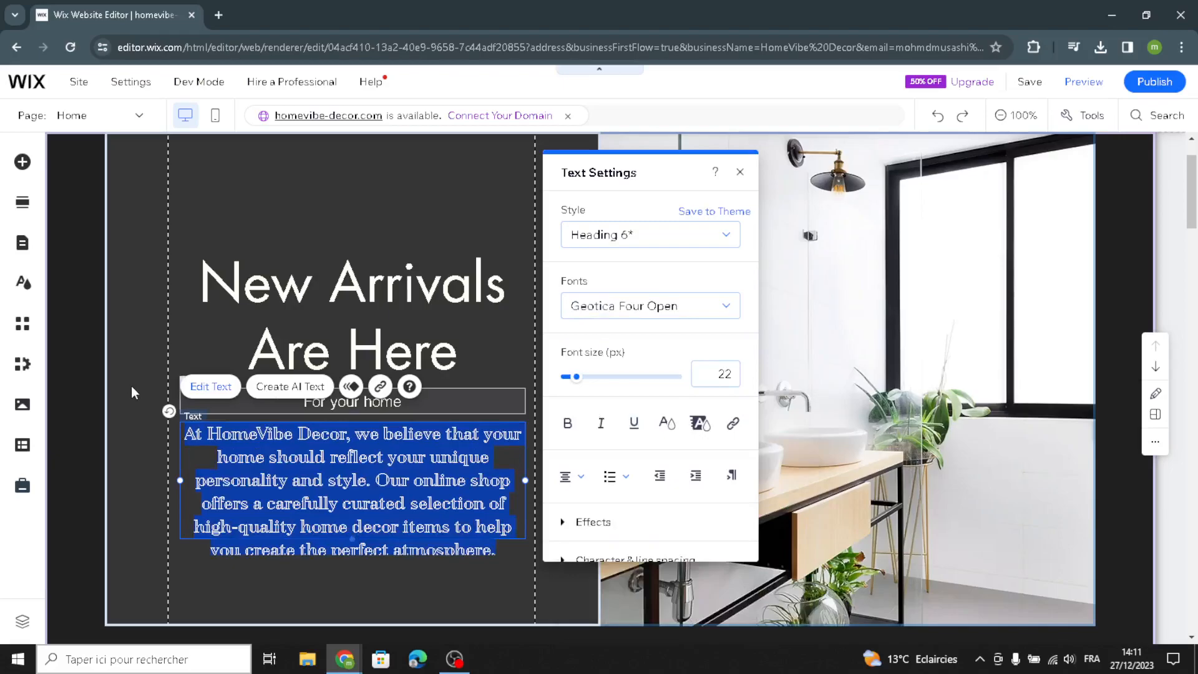
left_click(131, 385)
- Open the store products dashboard from the products section and start a new physical product
scroll(572, 451, "down", 3)
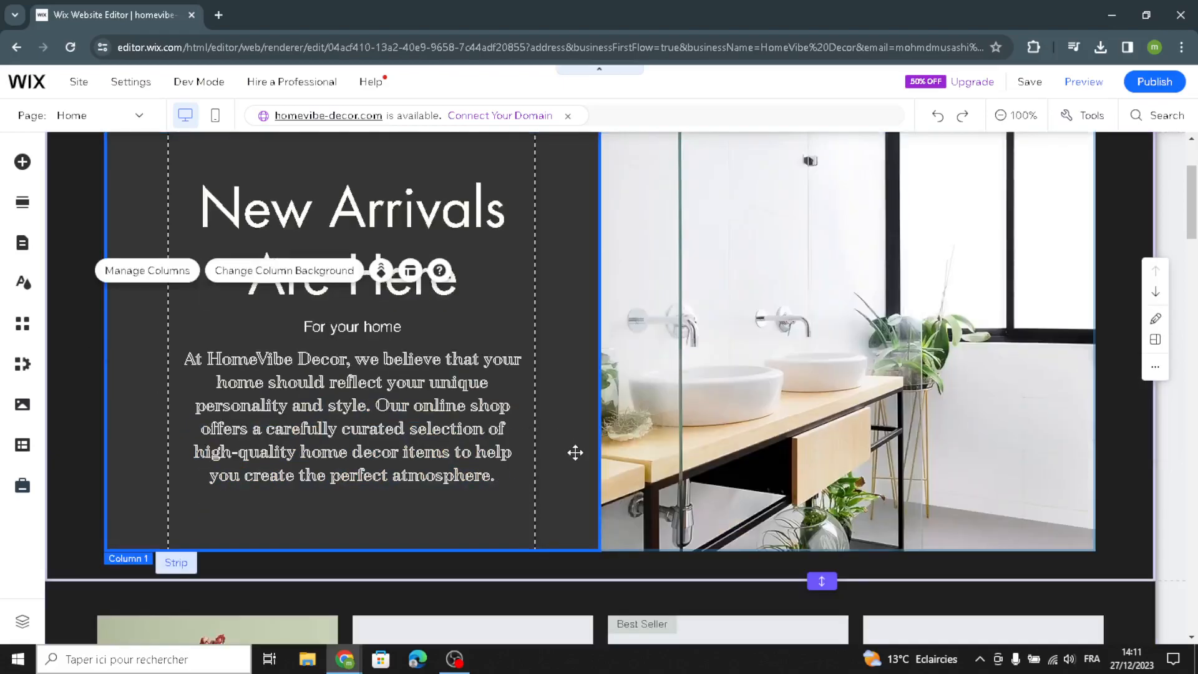
scroll(575, 459, "down", 3)
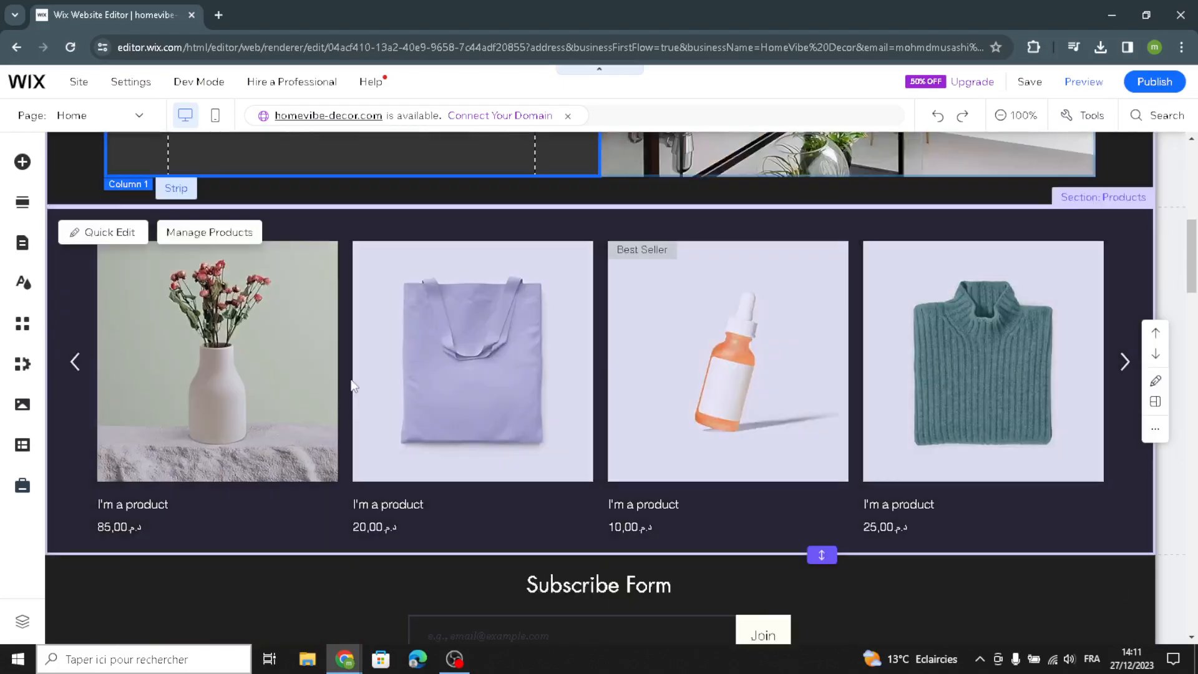
left_click(195, 409)
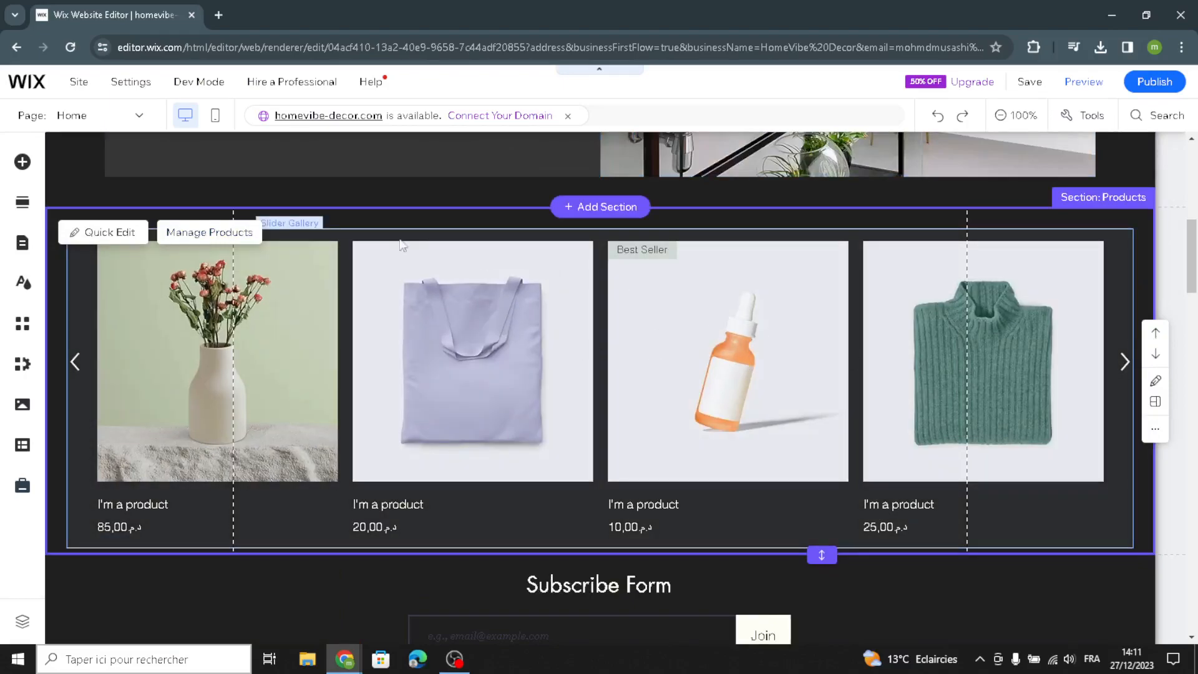
left_click(230, 241)
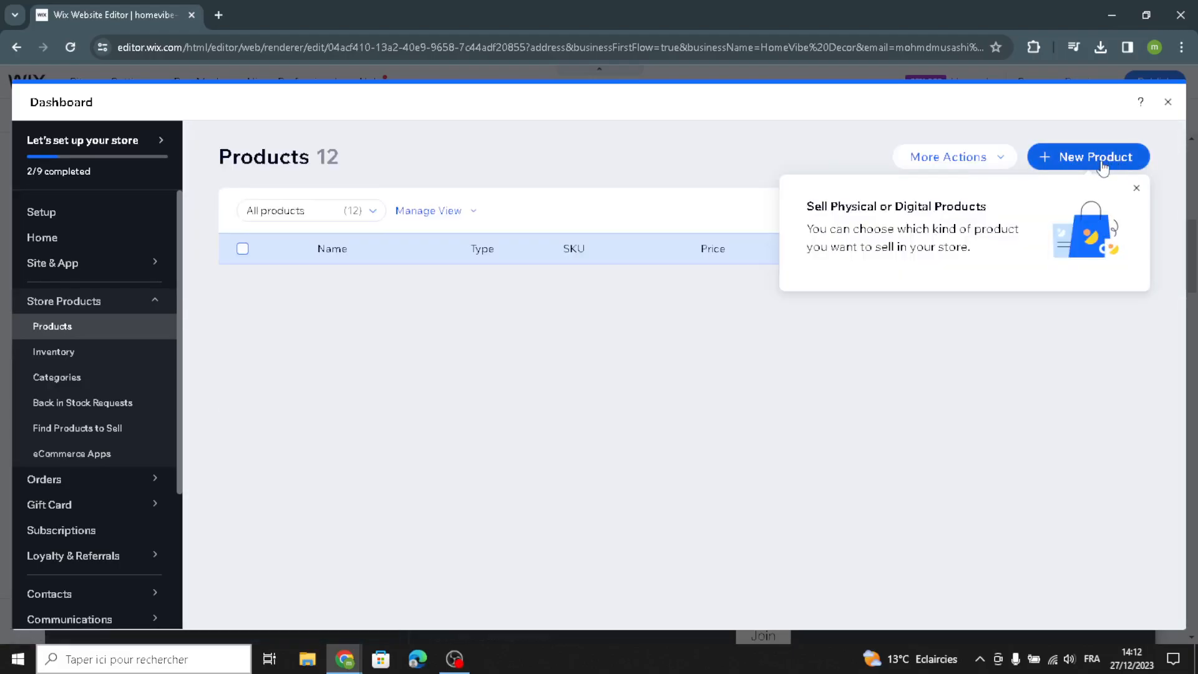
left_click(1116, 161)
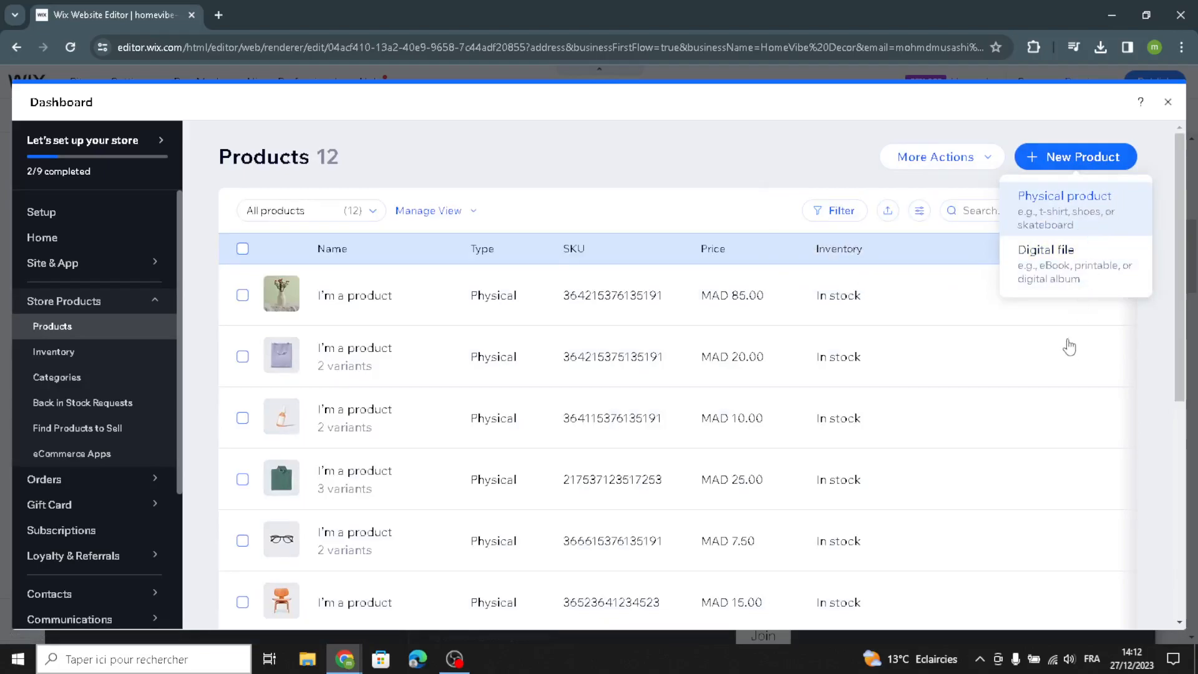
left_click(1064, 218)
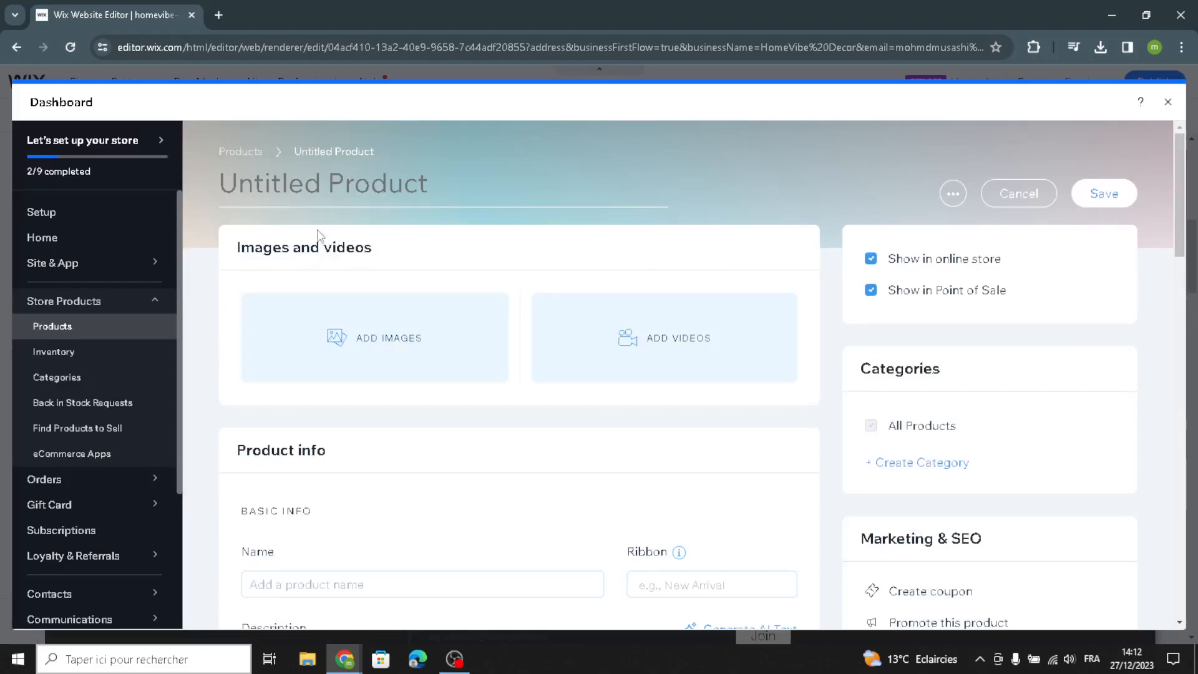
- Examine the new product form's info, pricing and inventory sections, then close the dashboard without saving
scroll(510, 460, "down", 3)
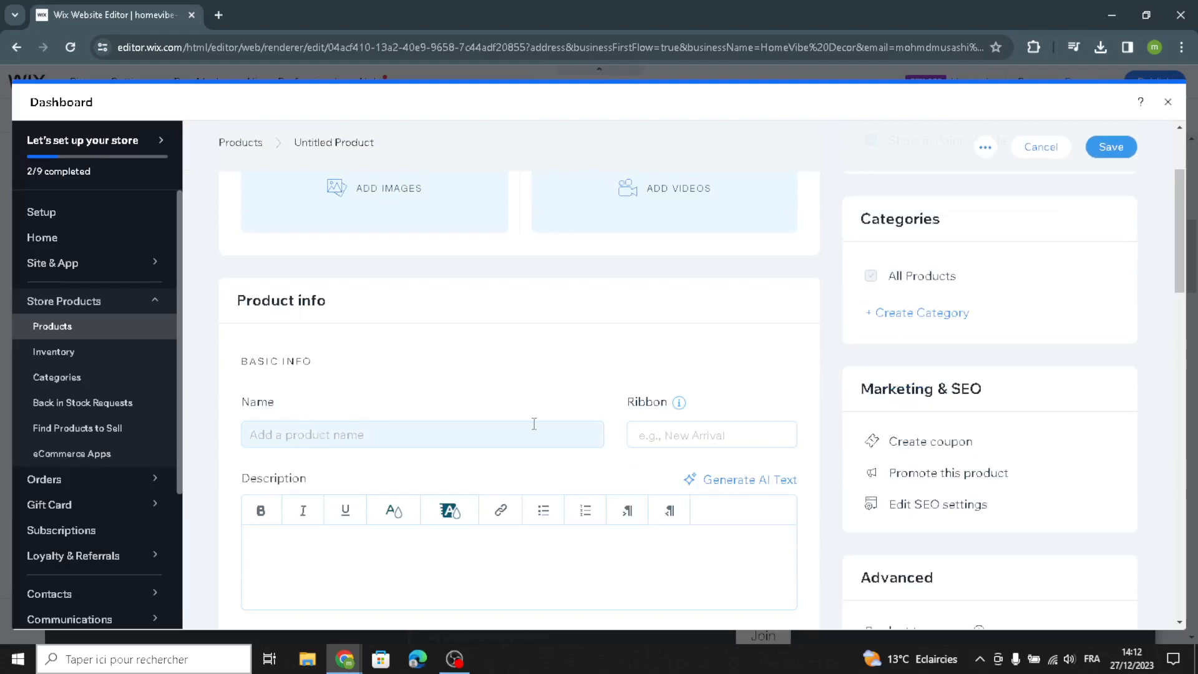
scroll(534, 423, "down", 7)
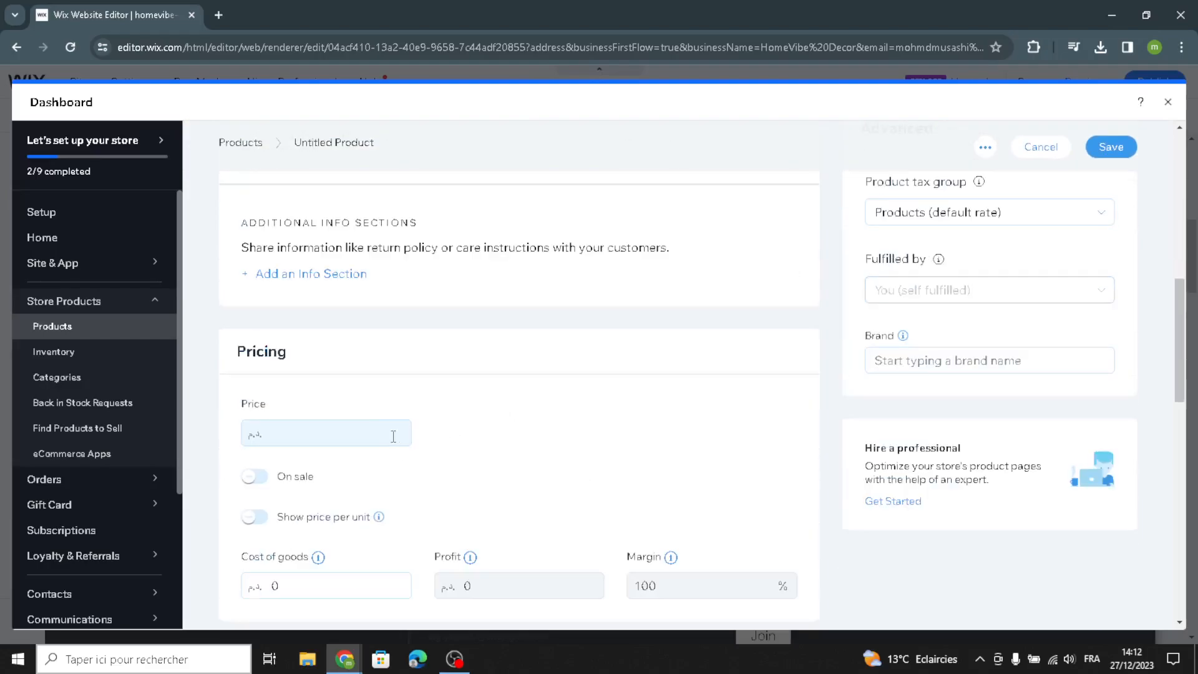
scroll(397, 436, "down", 1)
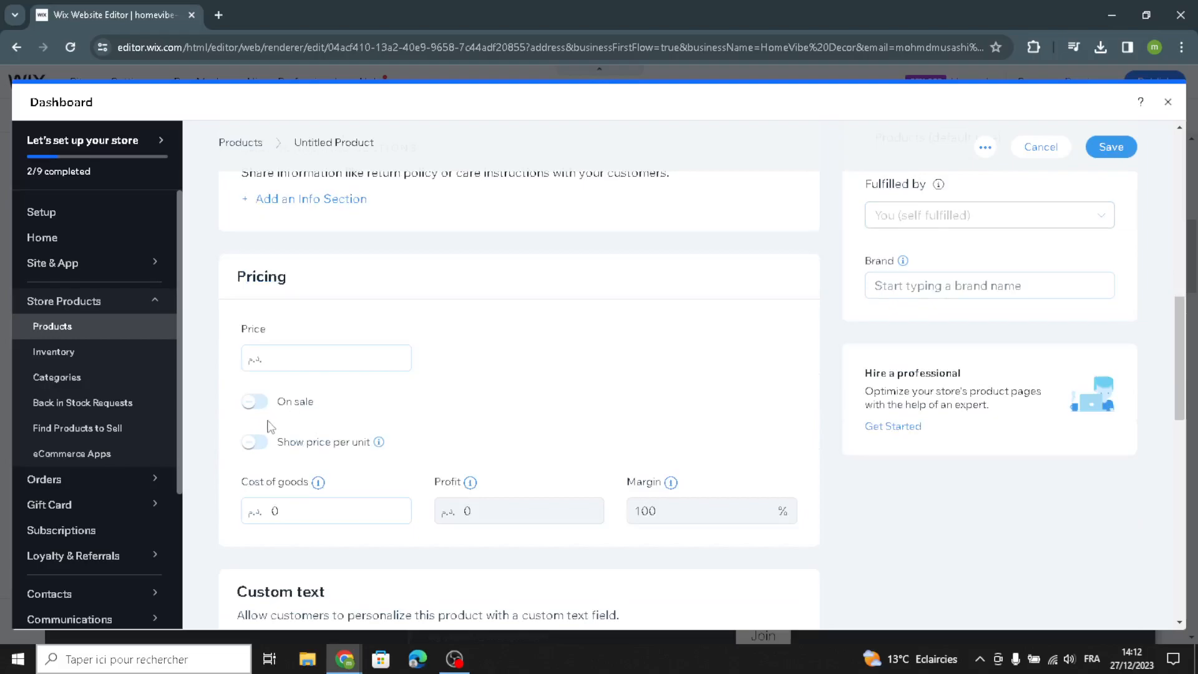
scroll(343, 455, "down", 3)
scroll(423, 461, "down", 6)
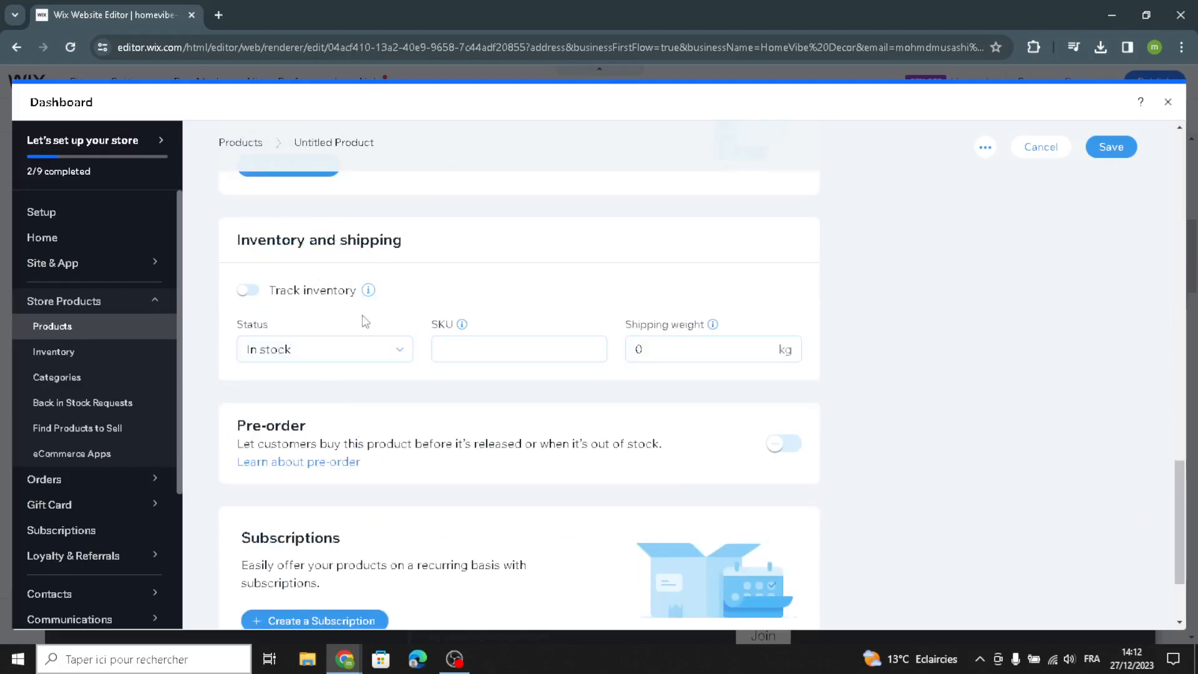
scroll(462, 380, "down", 2)
scroll(499, 389, "up", 8)
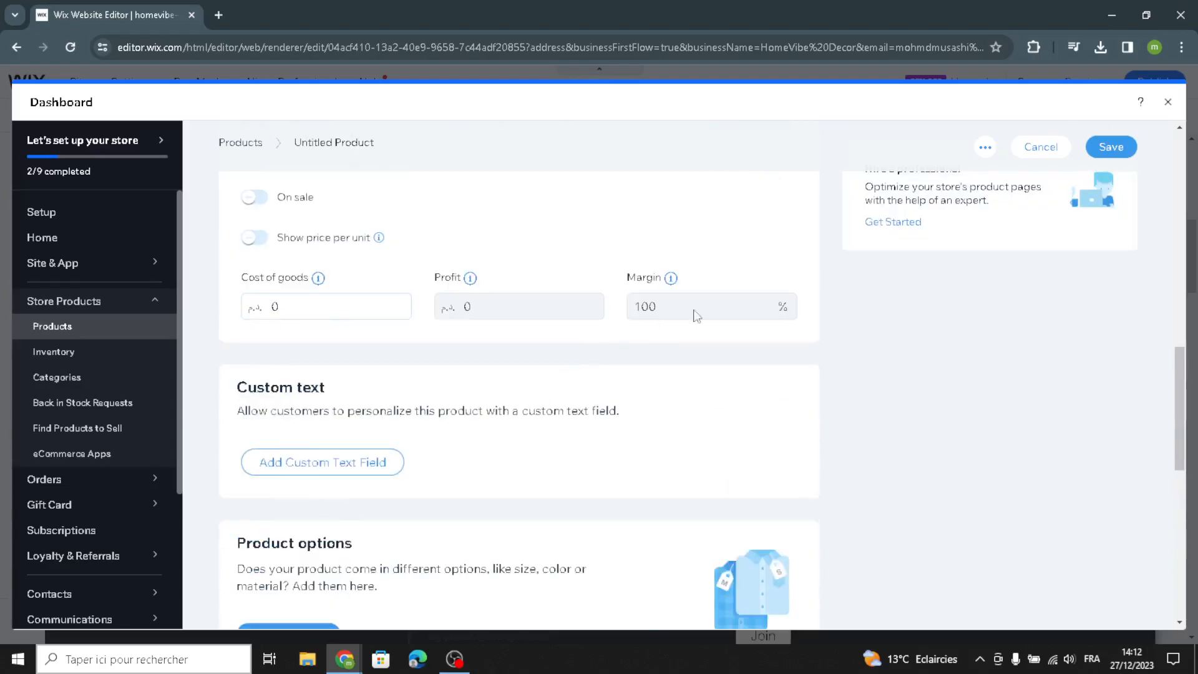
scroll(682, 319, "up", 4)
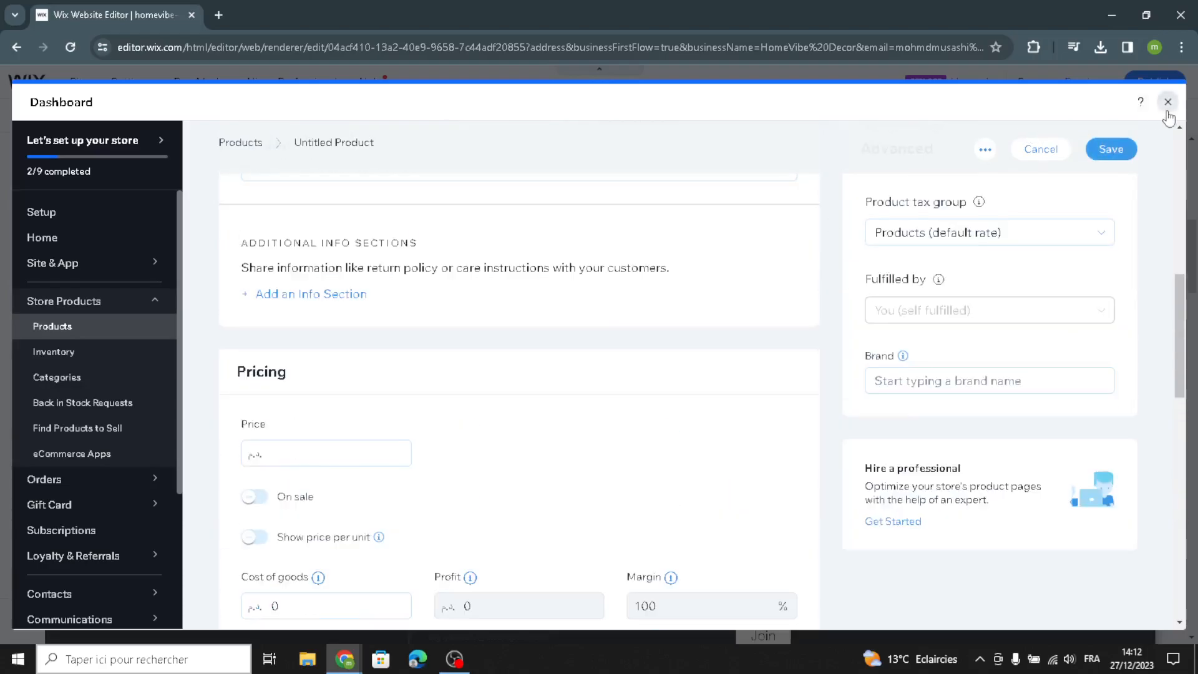
left_click(1168, 102)
- Select the subscribe form and browse the contact field types available to add
scroll(540, 403, "down", 6)
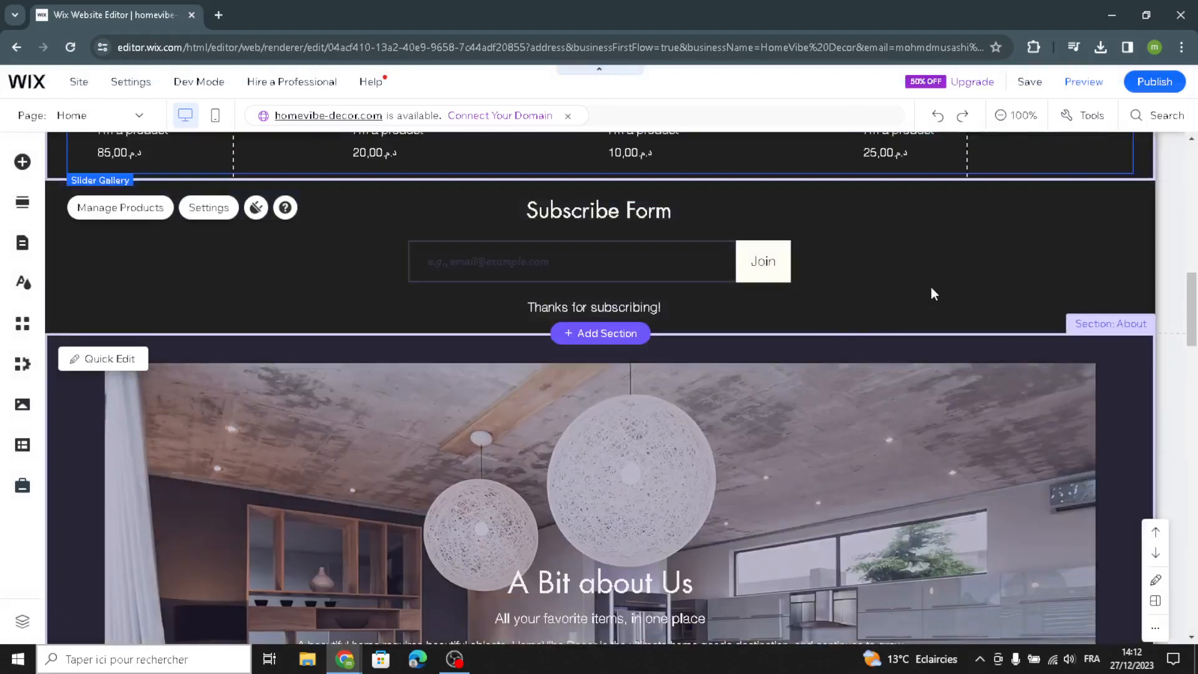
left_click(961, 262)
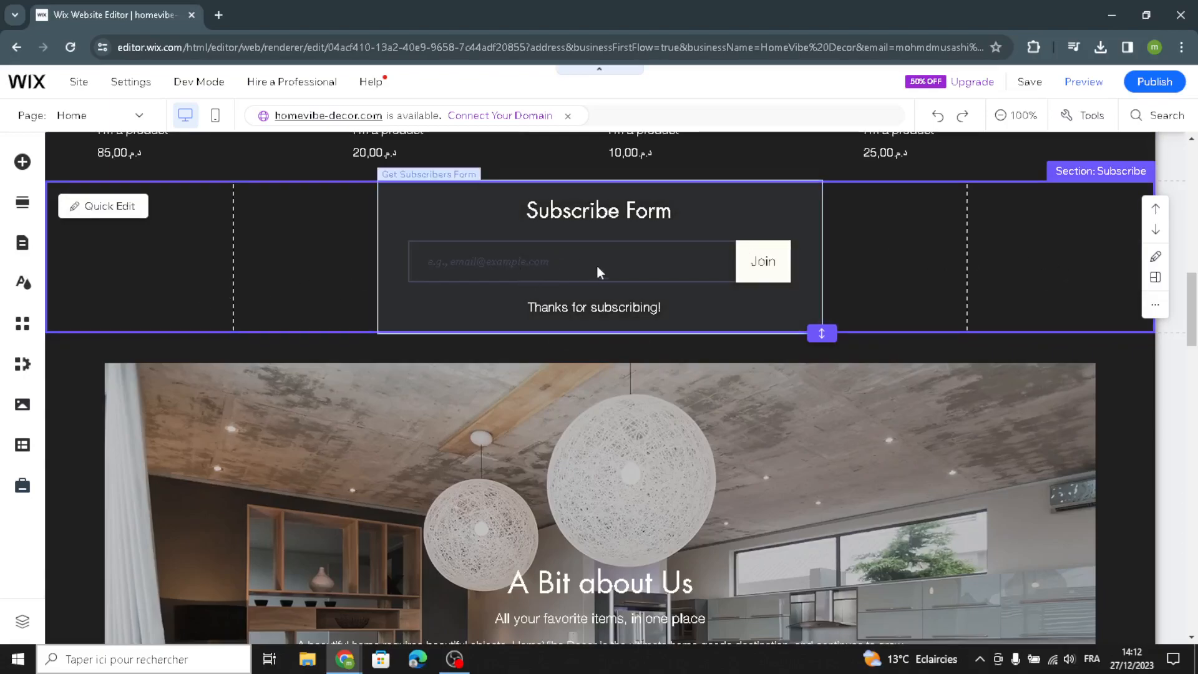
left_click(474, 239)
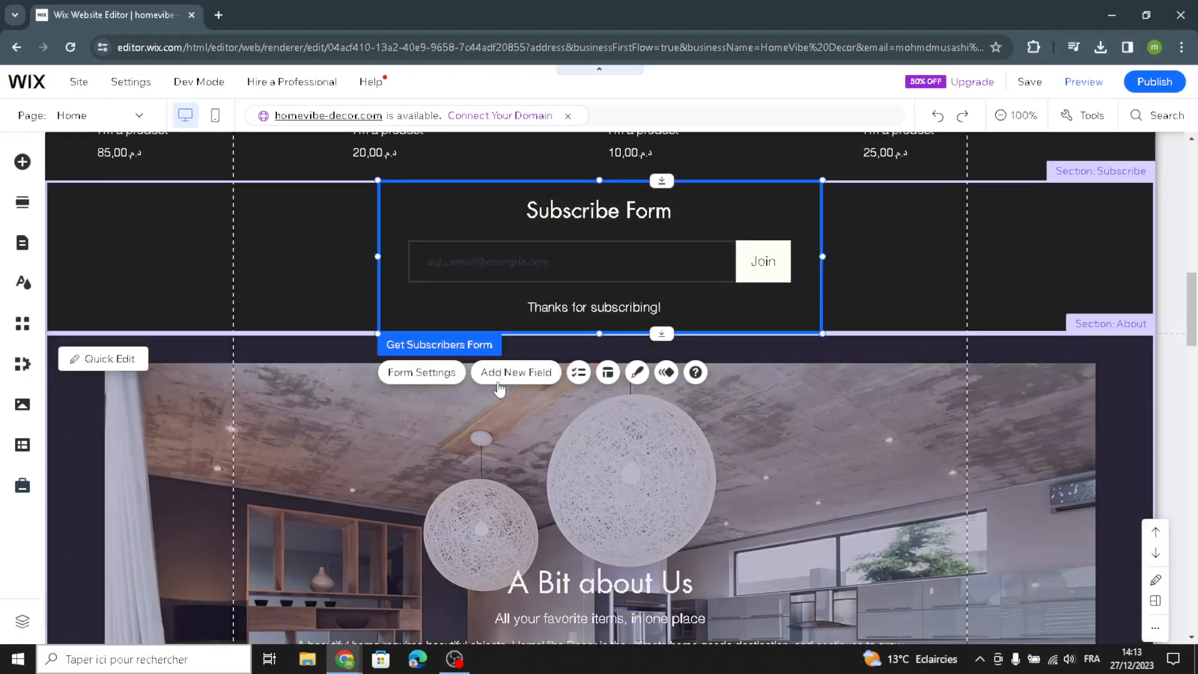
left_click(505, 374)
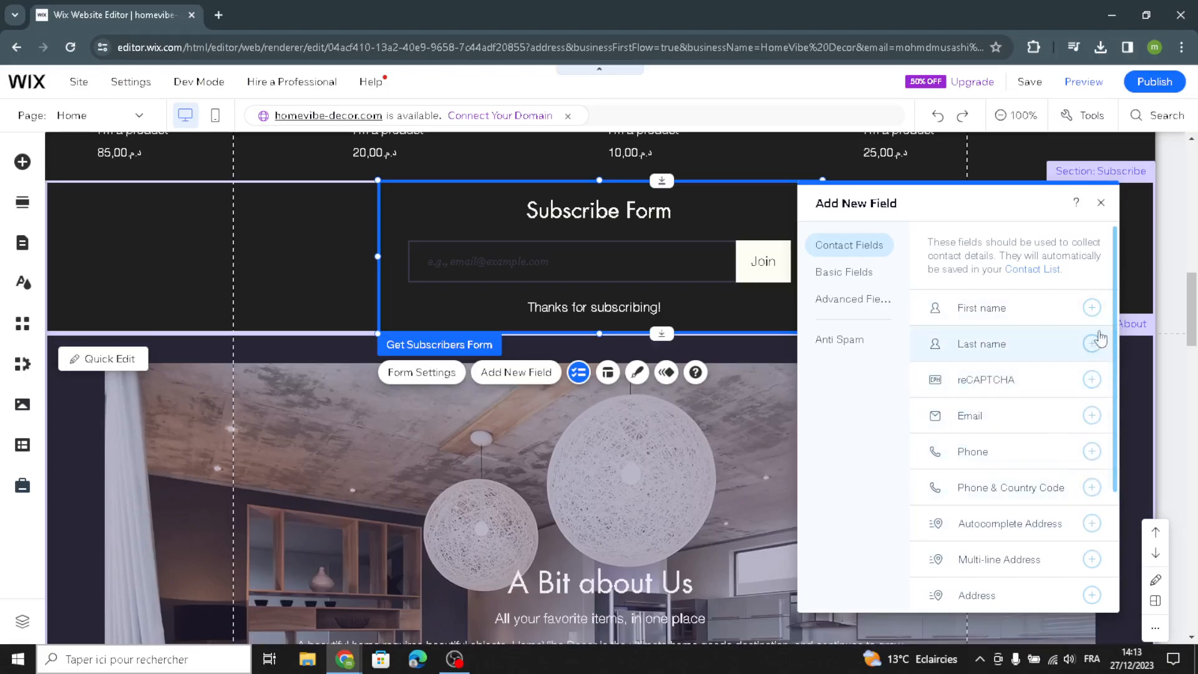
scroll(1037, 529, "down", 2)
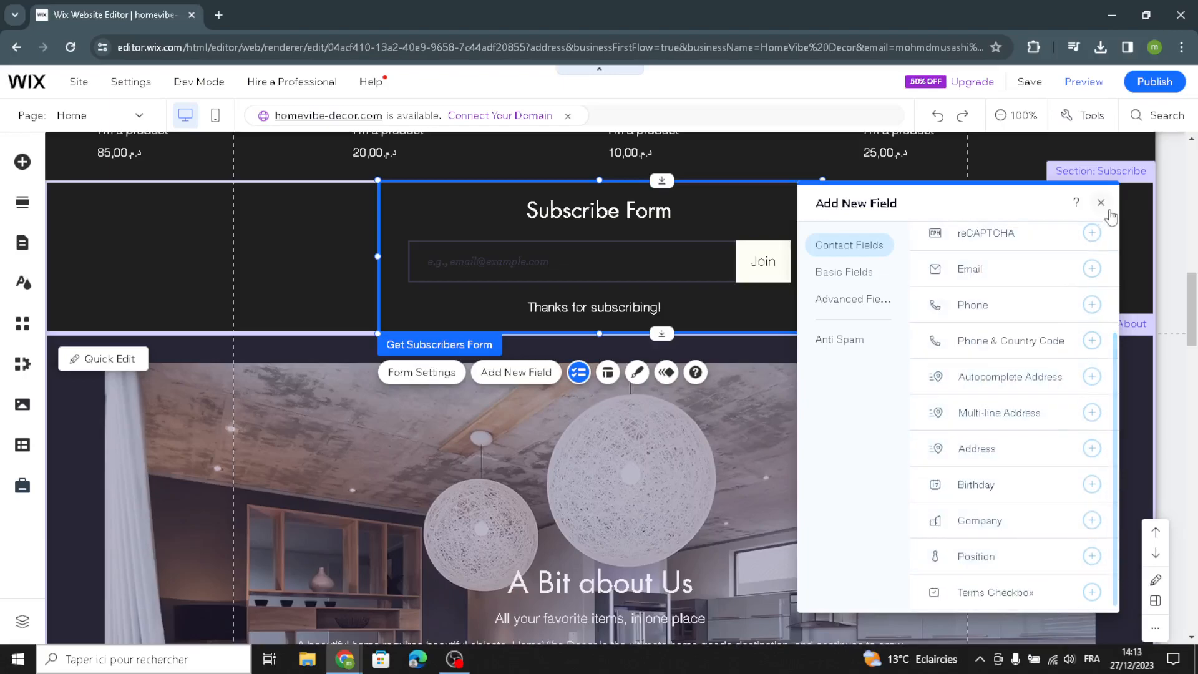
left_click(1101, 203)
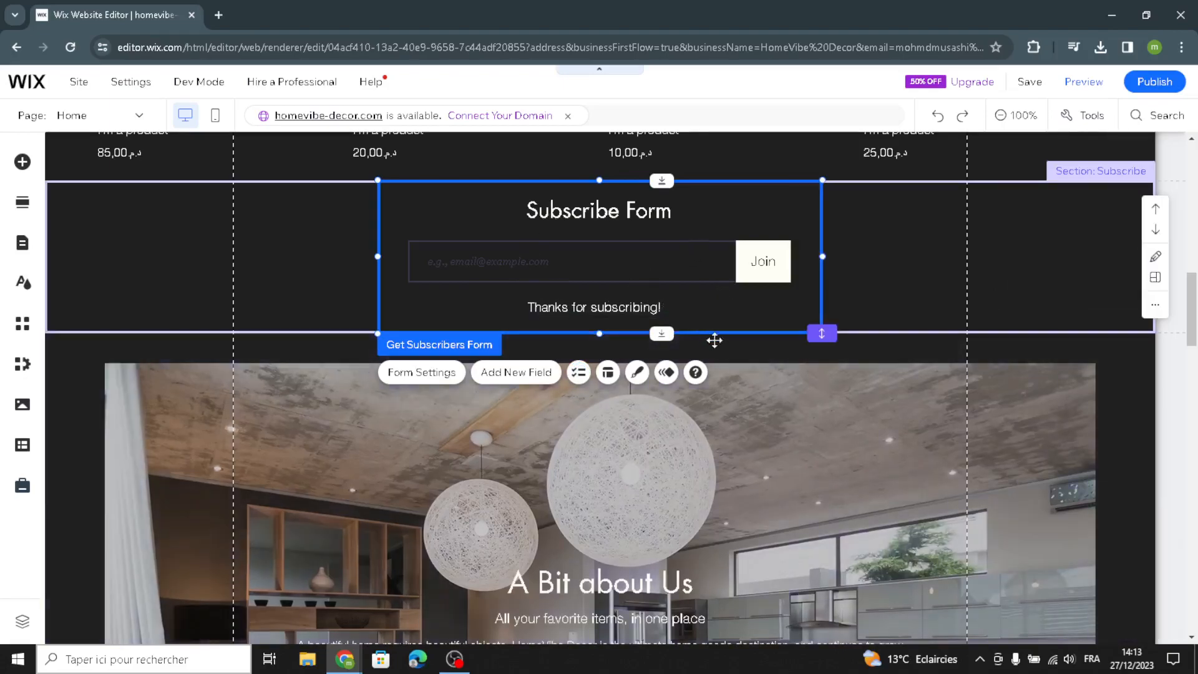
- Replace the About section paragraph with AI-generated text for HomeVibe Decor, shortened, and apply it
left_click(1060, 265)
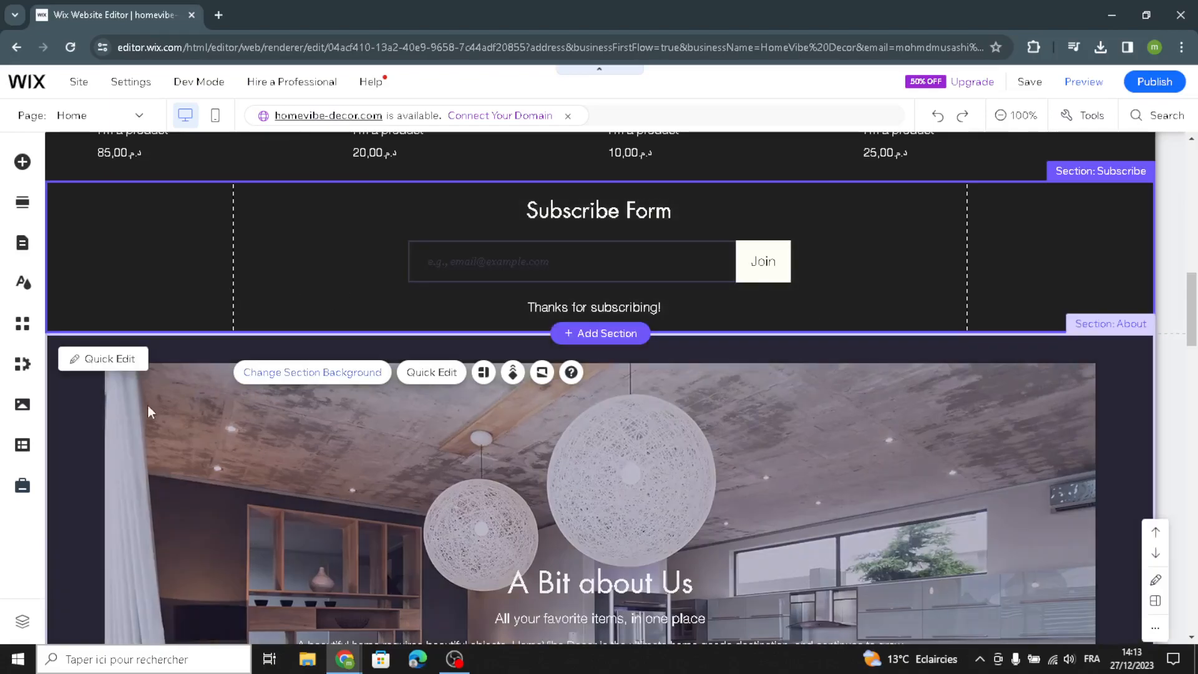
scroll(146, 405, "down", 5)
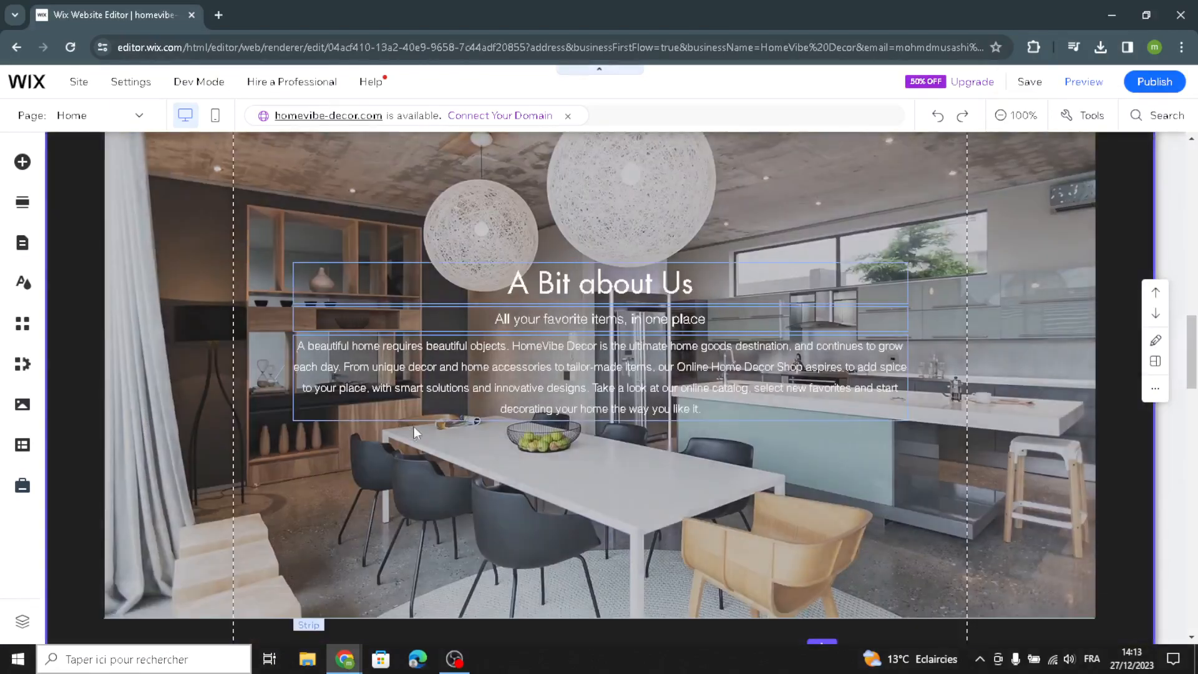
left_click(493, 392)
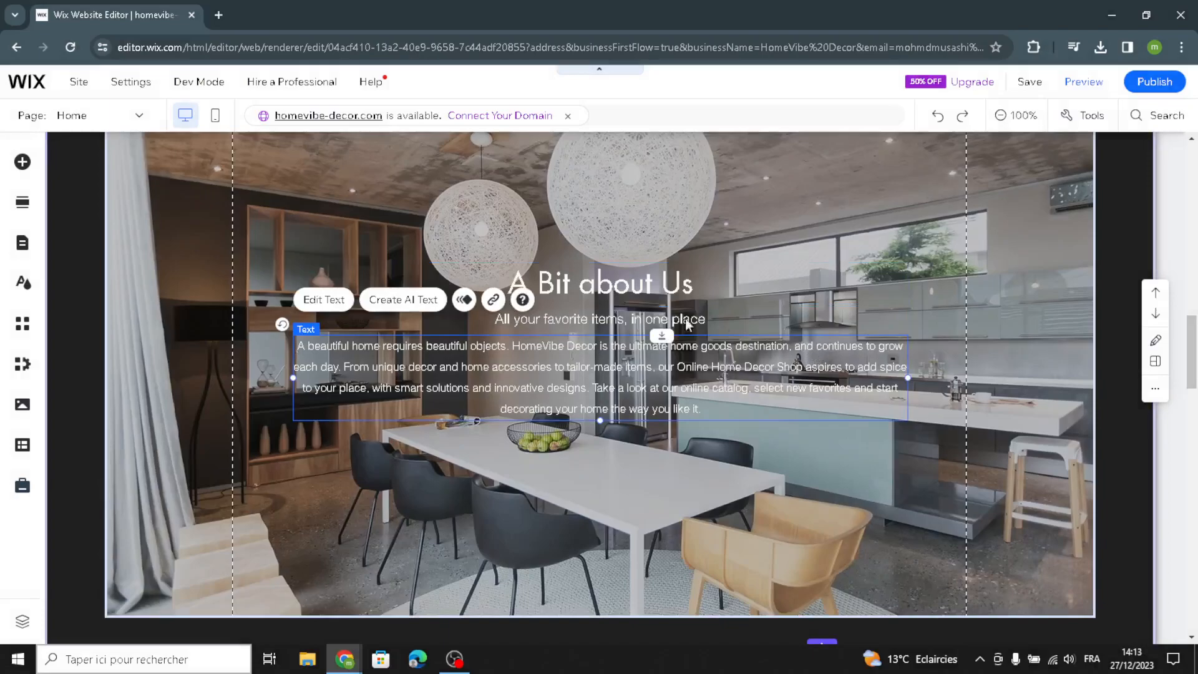
left_click(418, 301)
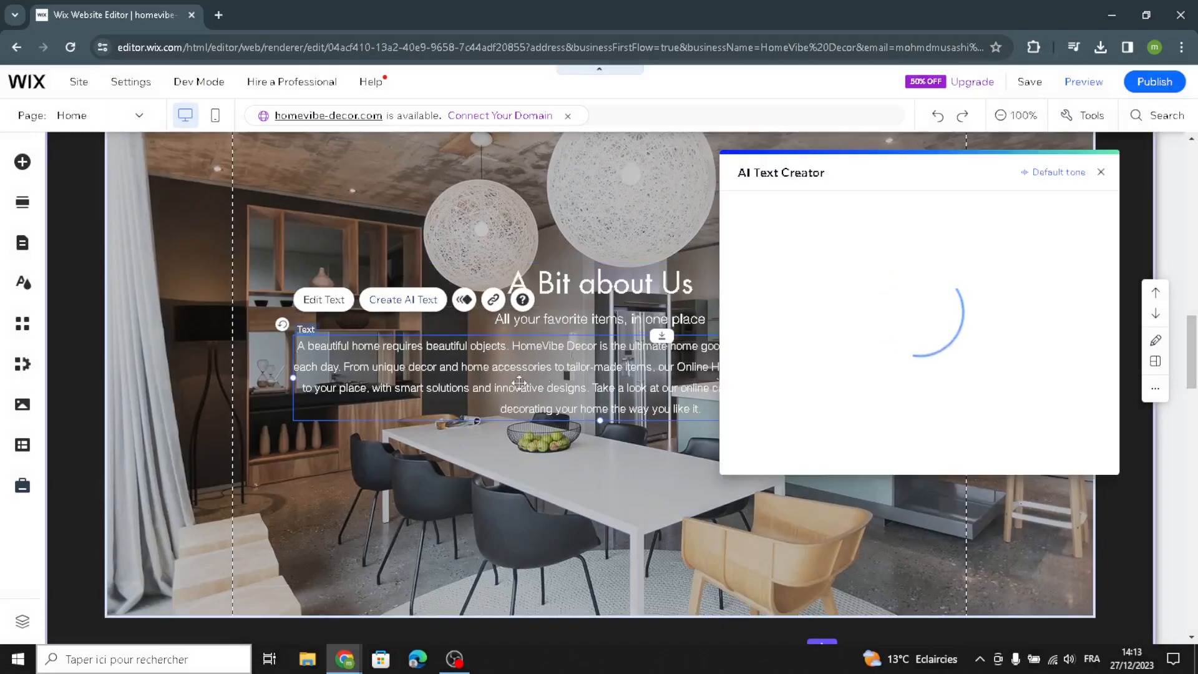
left_click(783, 472)
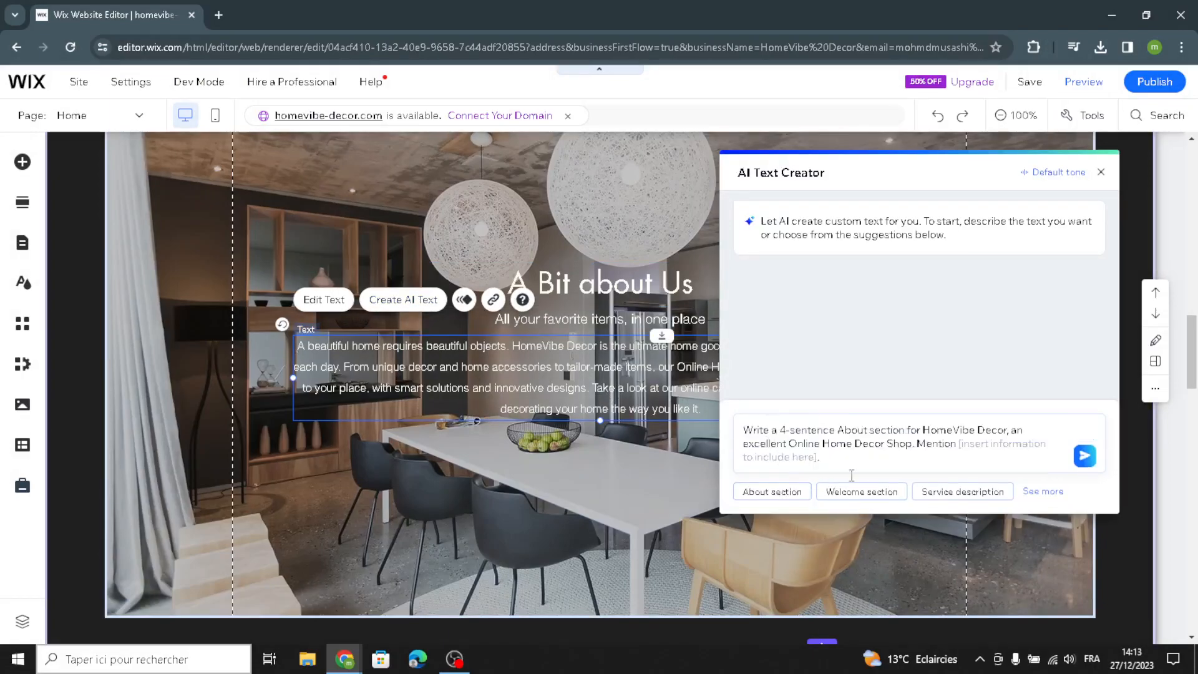
left_click(1085, 466)
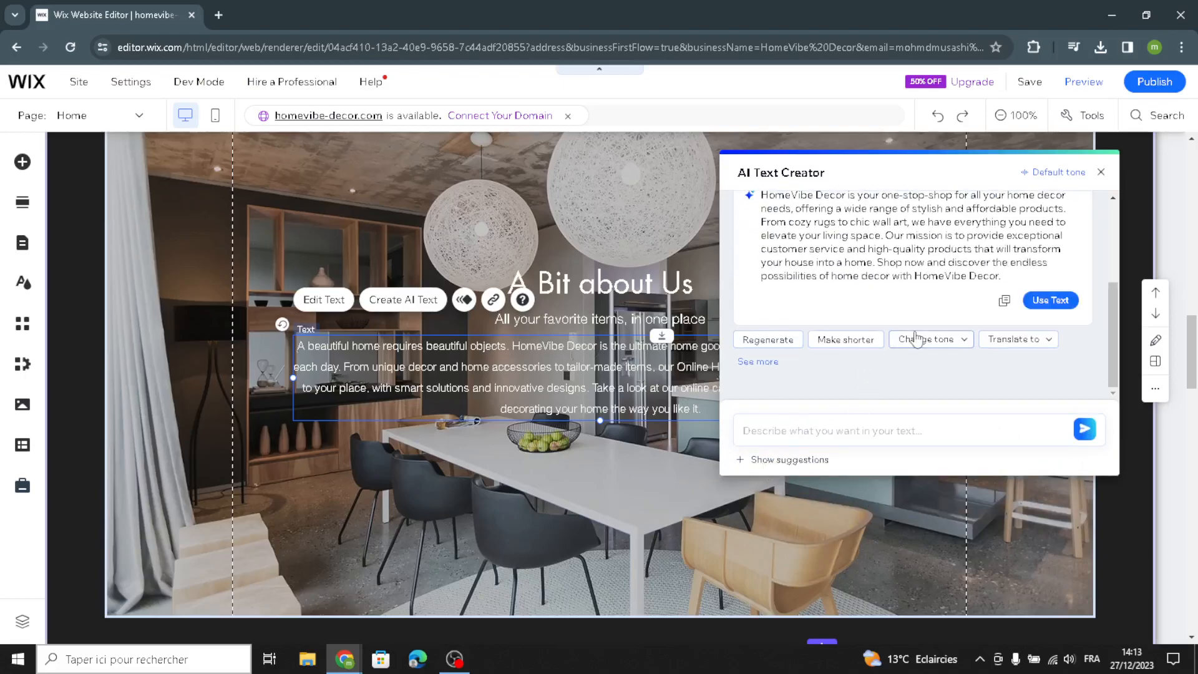
left_click(844, 342)
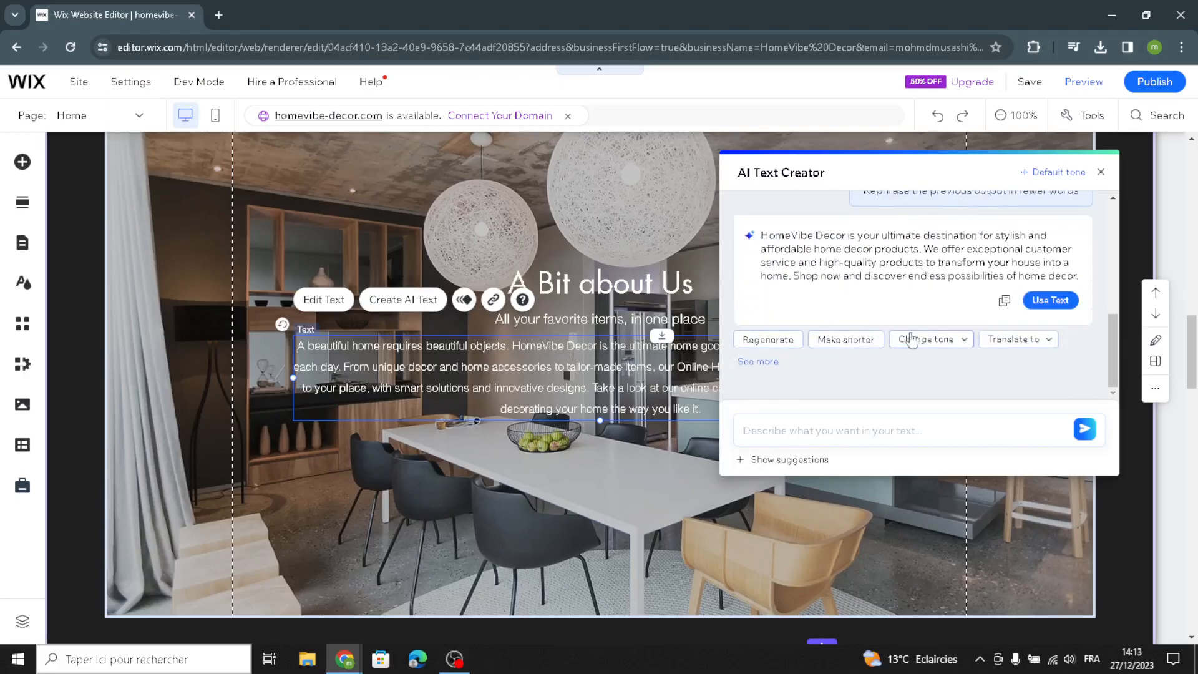
left_click(1037, 300)
left_click(1100, 174)
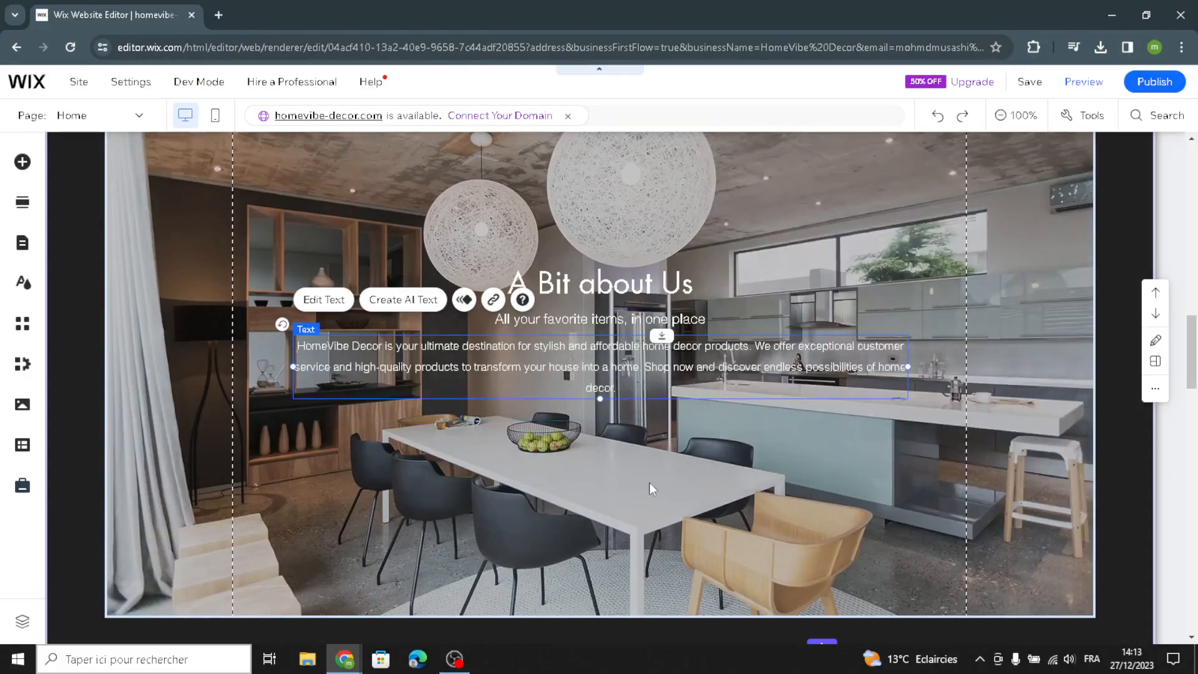
- Change the Satisfaction Guaranteed strip background to black from My colors
scroll(626, 508, "down", 5)
scroll(620, 509, "down", 4)
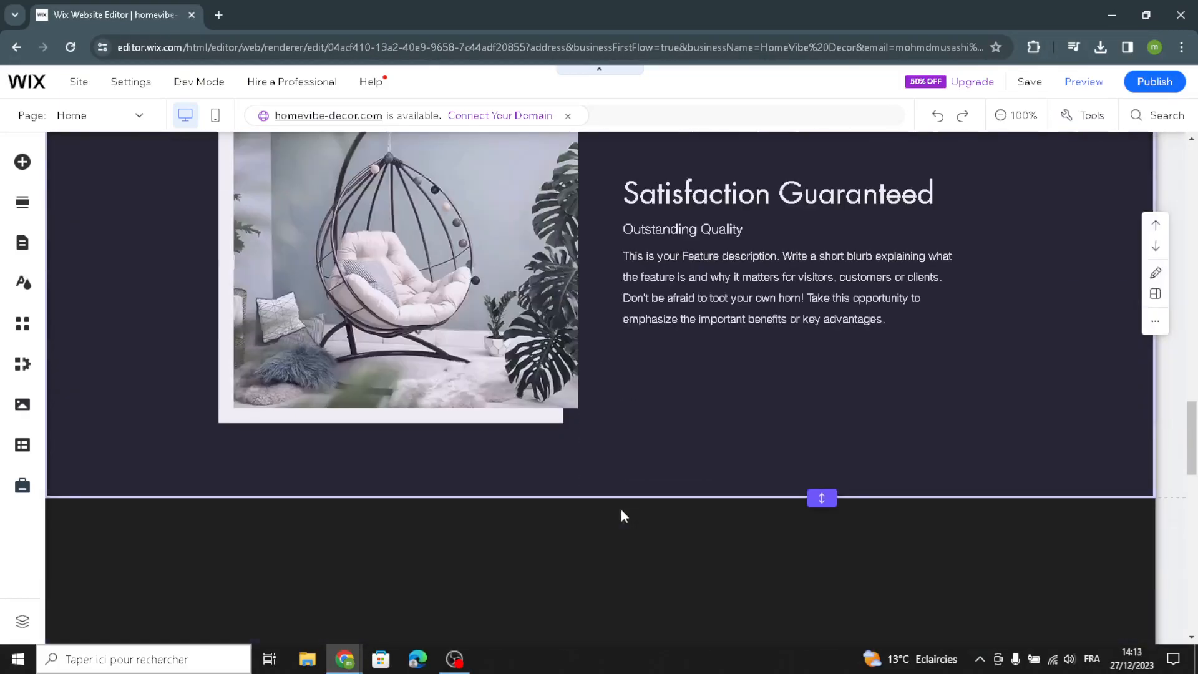
scroll(846, 421, "up", 1)
scroll(848, 428, "up", 2)
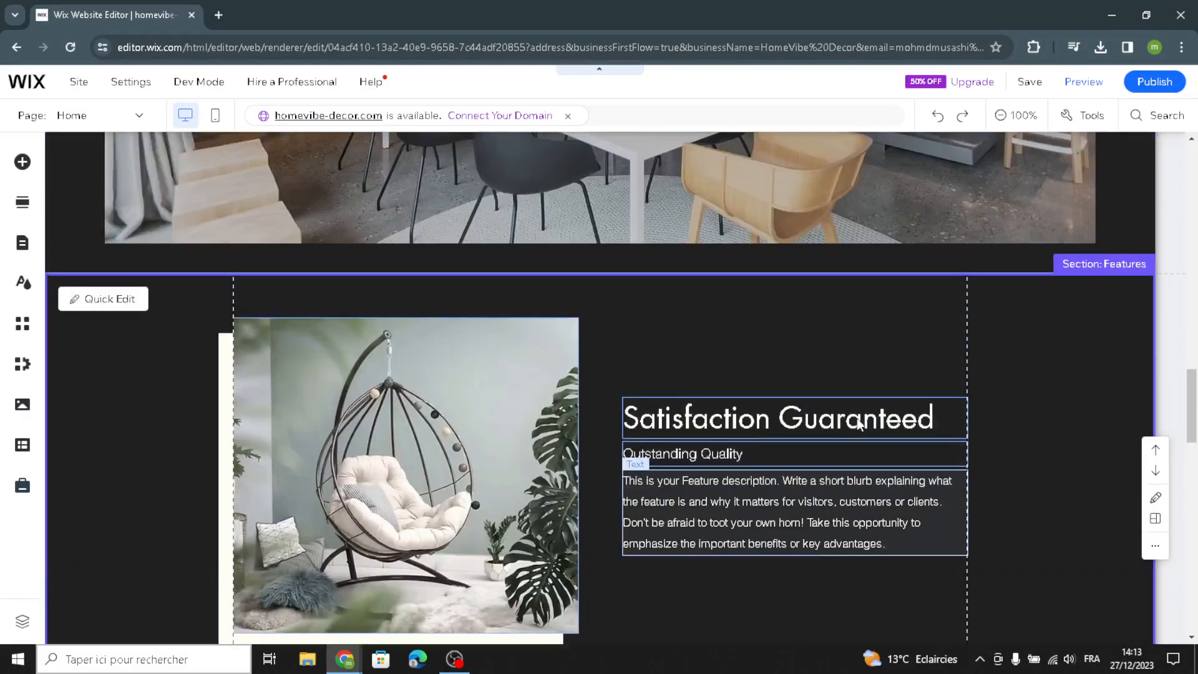
scroll(626, 489, "down", 1)
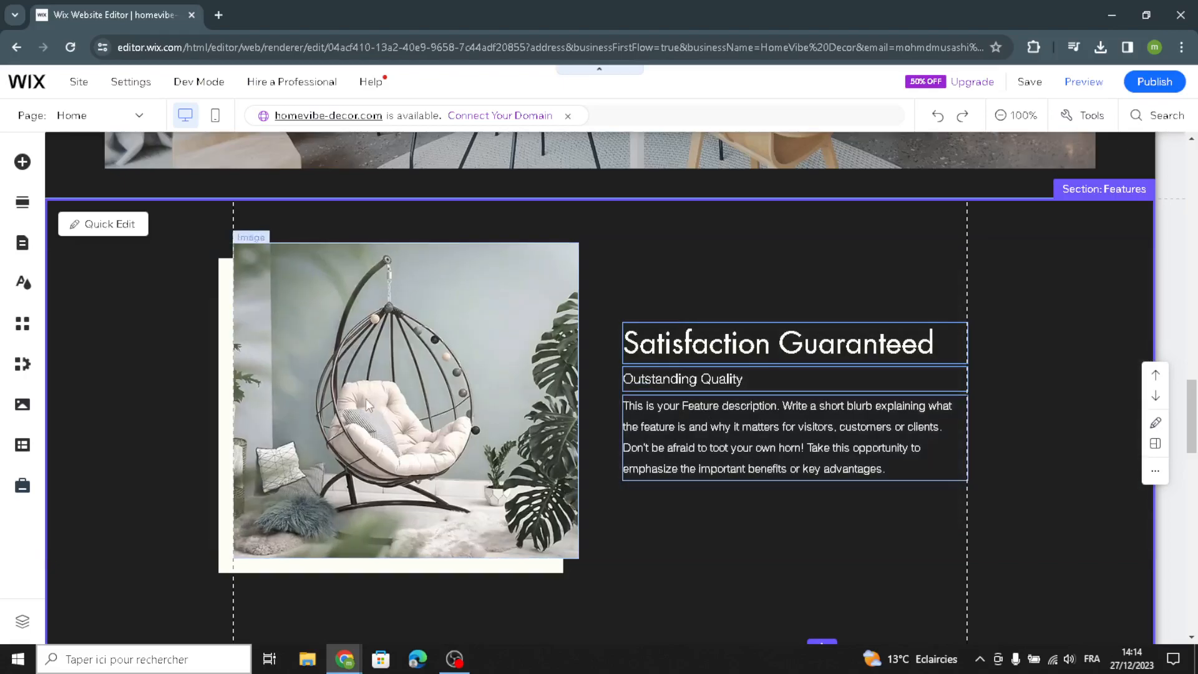
left_click(170, 407)
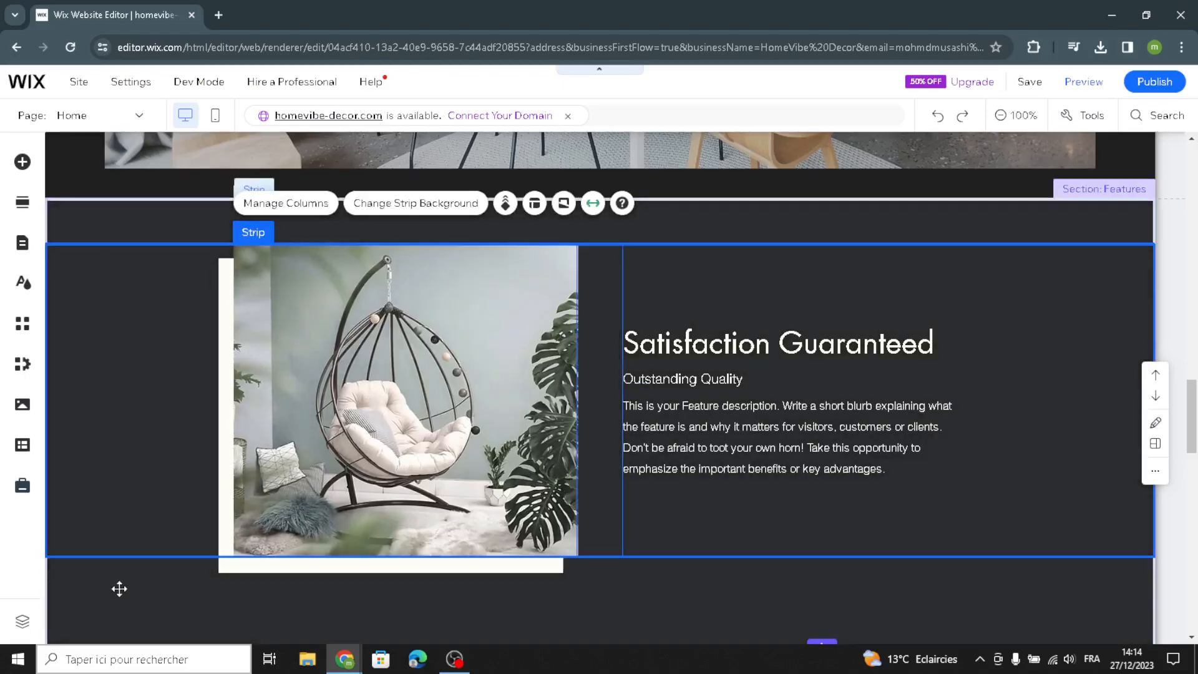
left_click(118, 589)
scroll(153, 512, "down", 2)
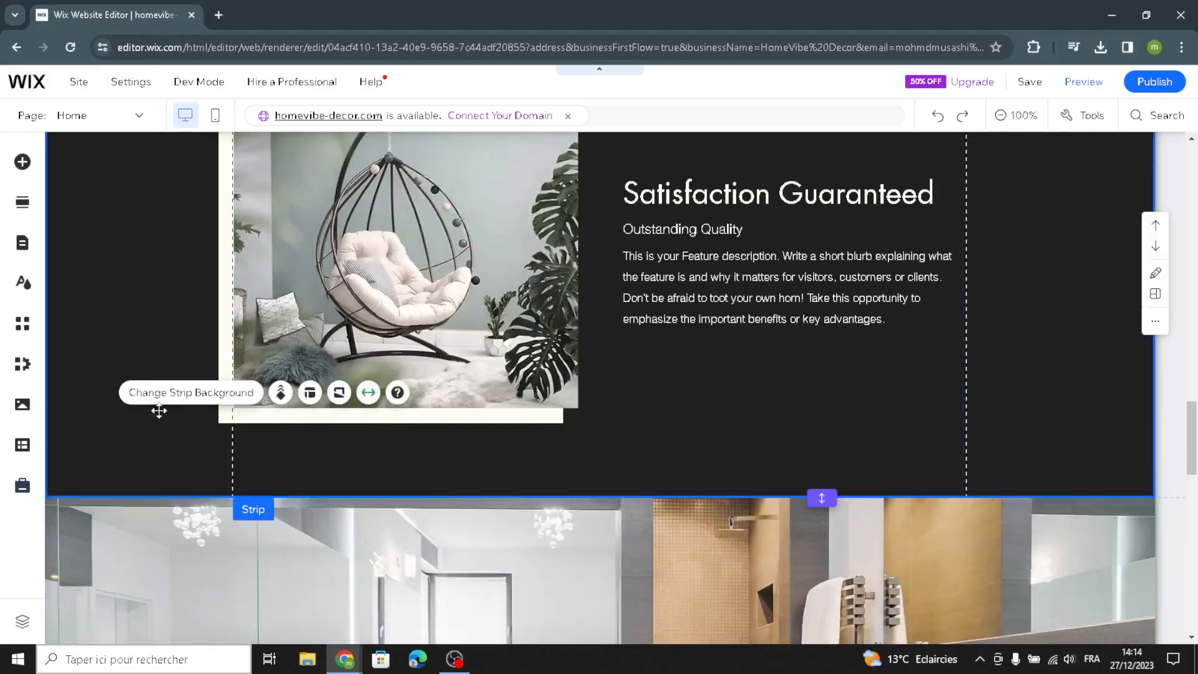
left_click(159, 405)
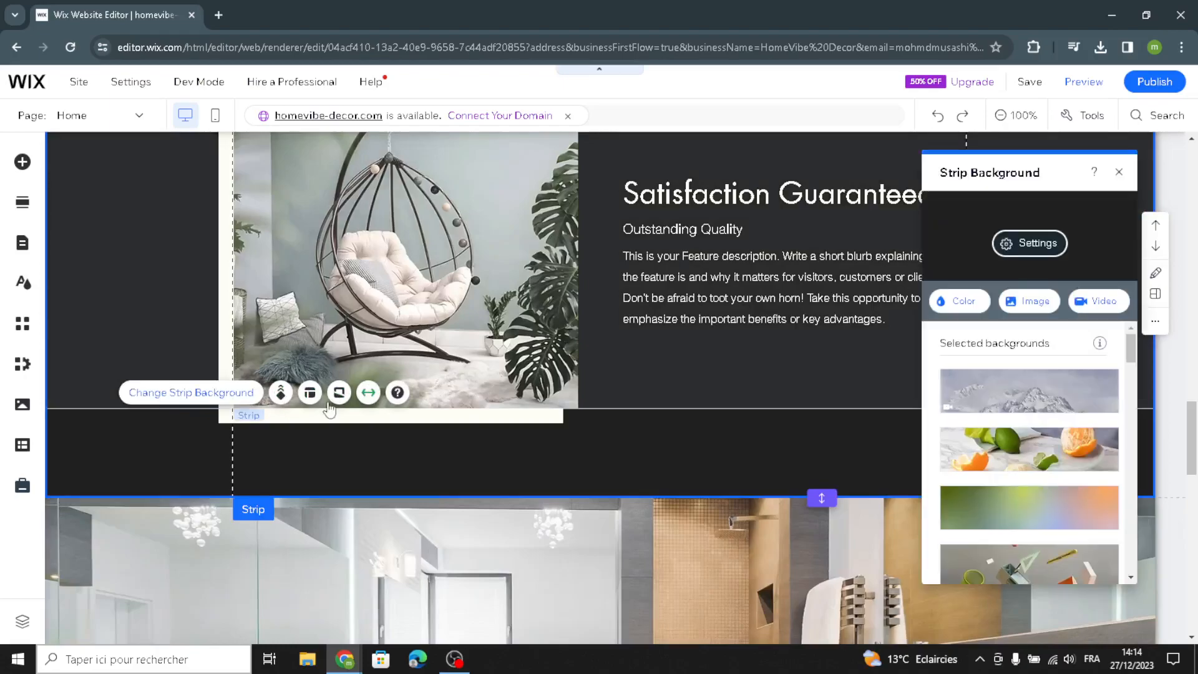
left_click(964, 302)
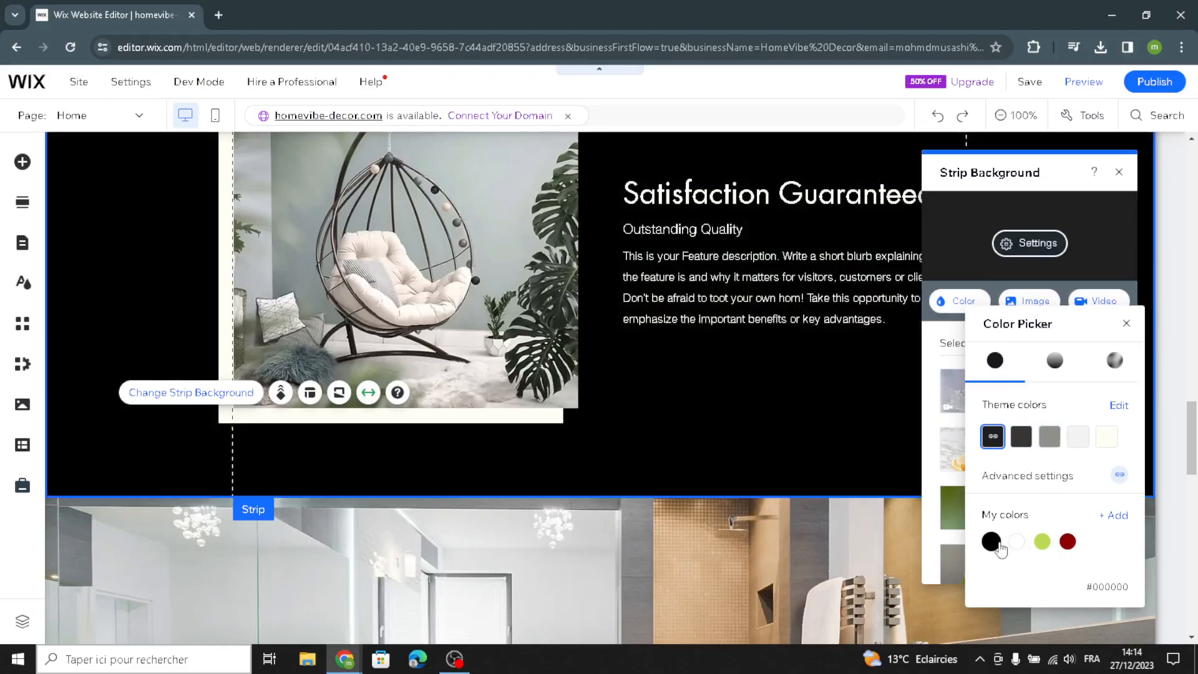
left_click(994, 543)
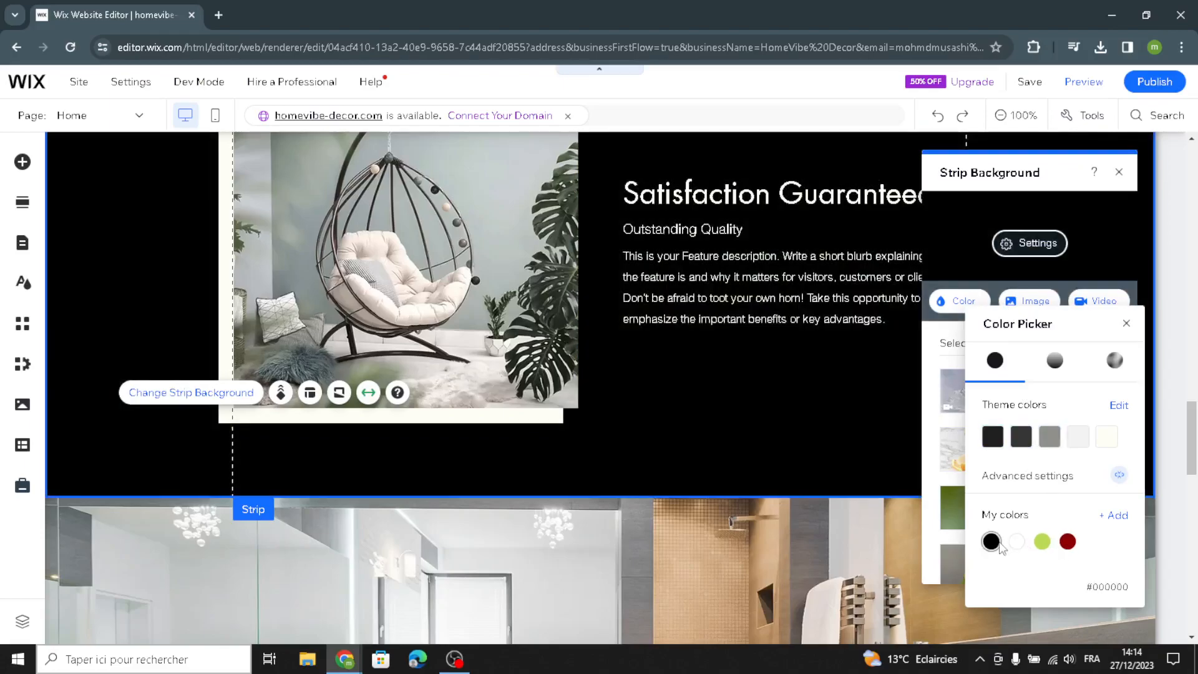
left_click(97, 416)
- Review the Get a Quote form and footer sections, then return to the About section
scroll(166, 494, "down", 8)
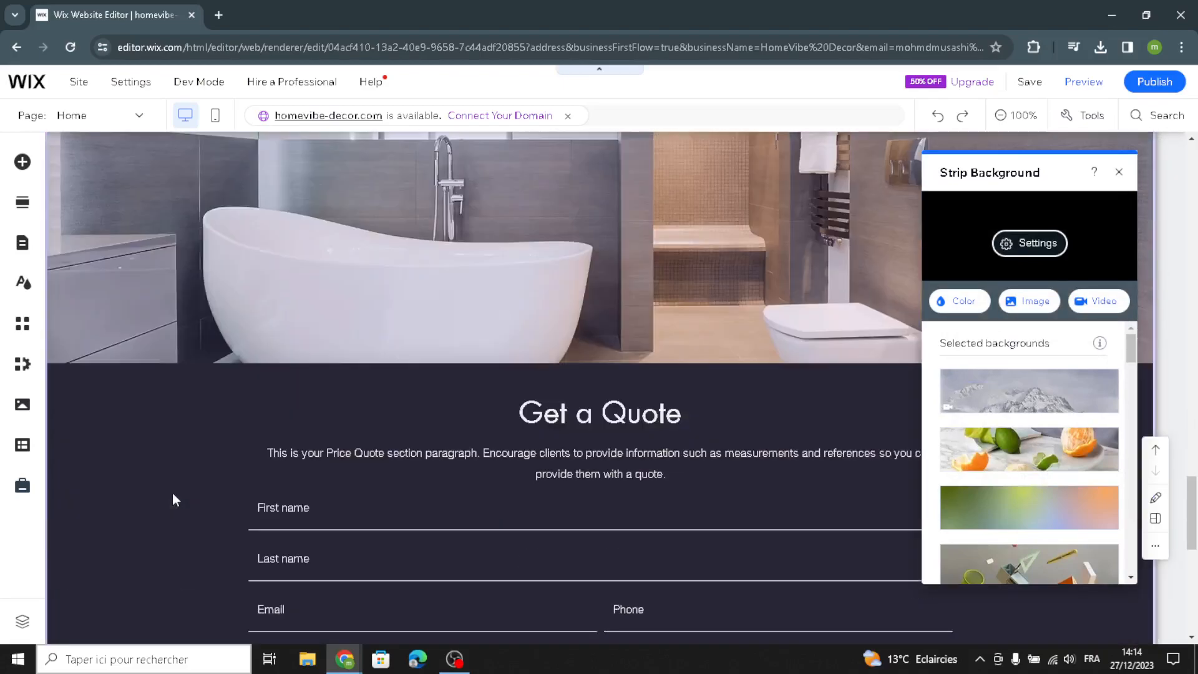
scroll(443, 462, "up", 4)
left_click(444, 445)
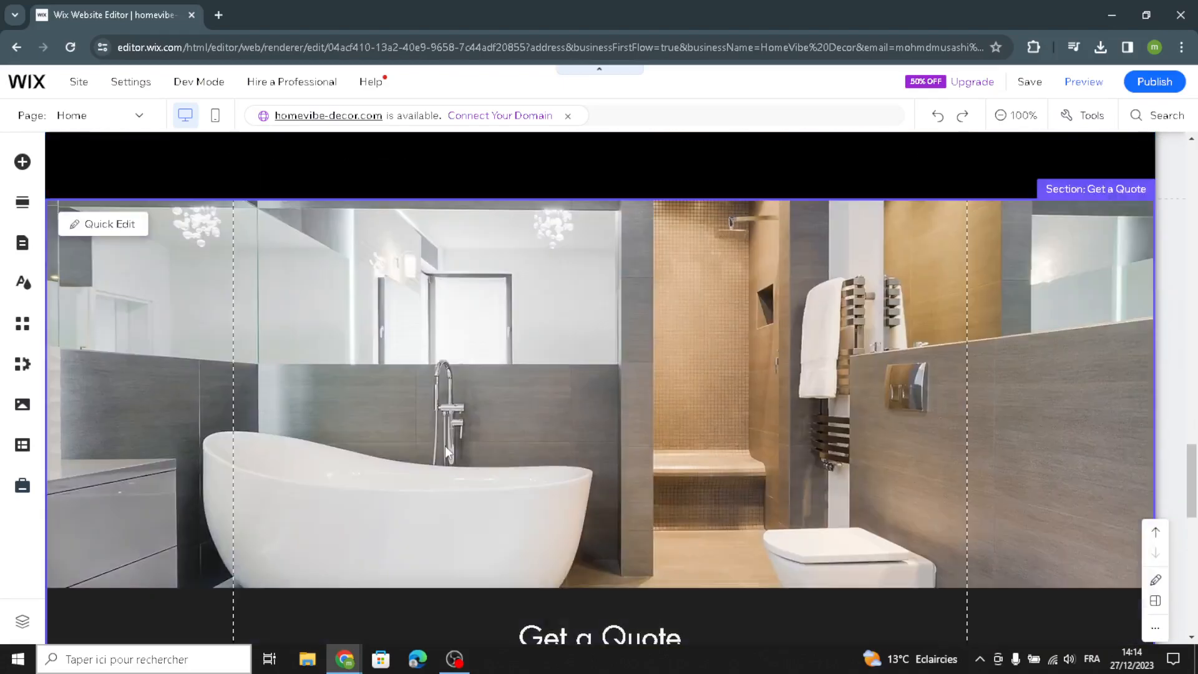
scroll(445, 451, "down", 5)
scroll(446, 456, "up", 5)
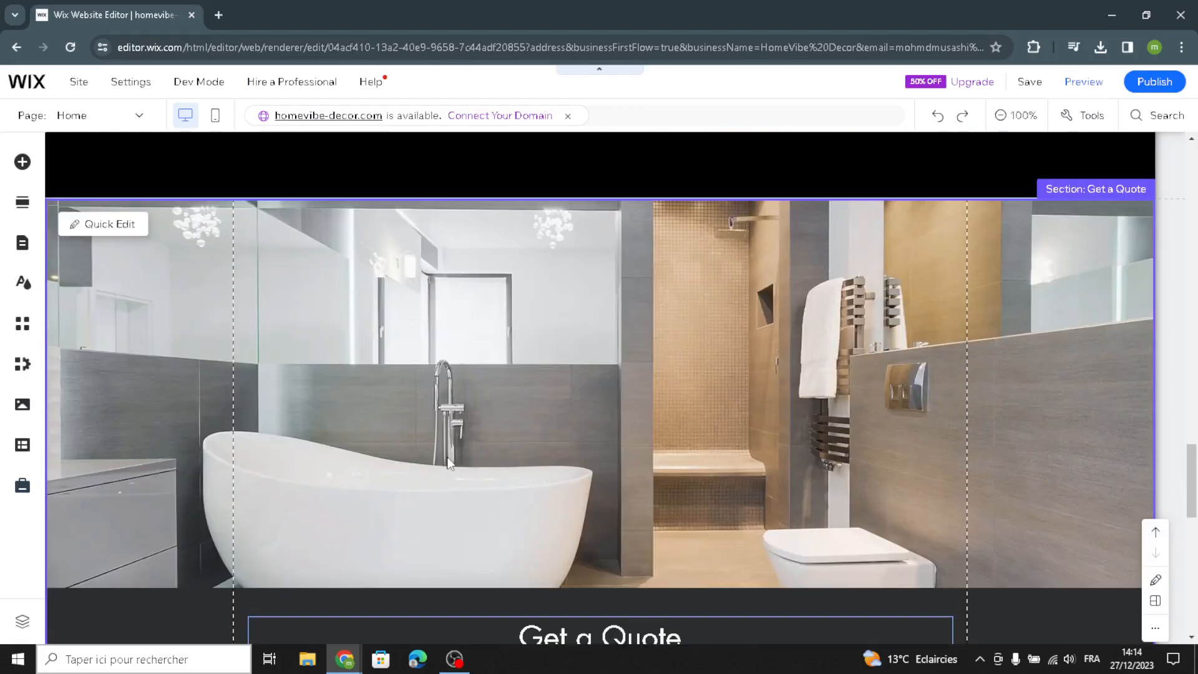
scroll(448, 462, "up", 1)
scroll(478, 515, "down", 2)
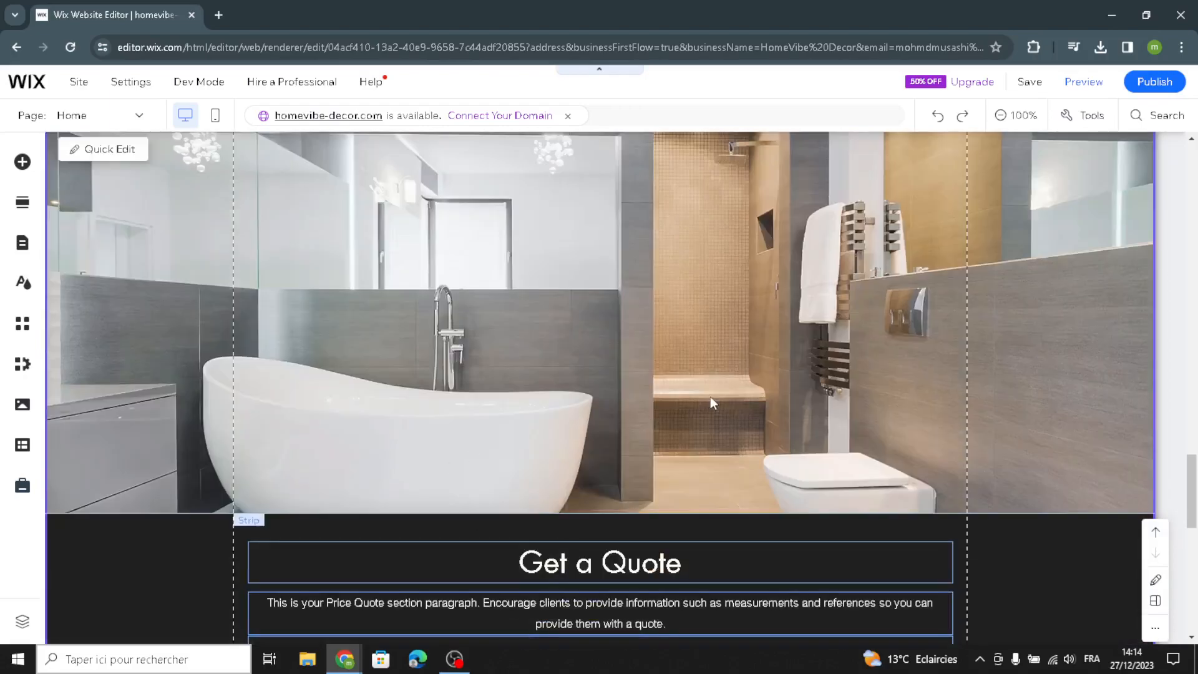
scroll(711, 402, "down", 2)
scroll(368, 451, "down", 2)
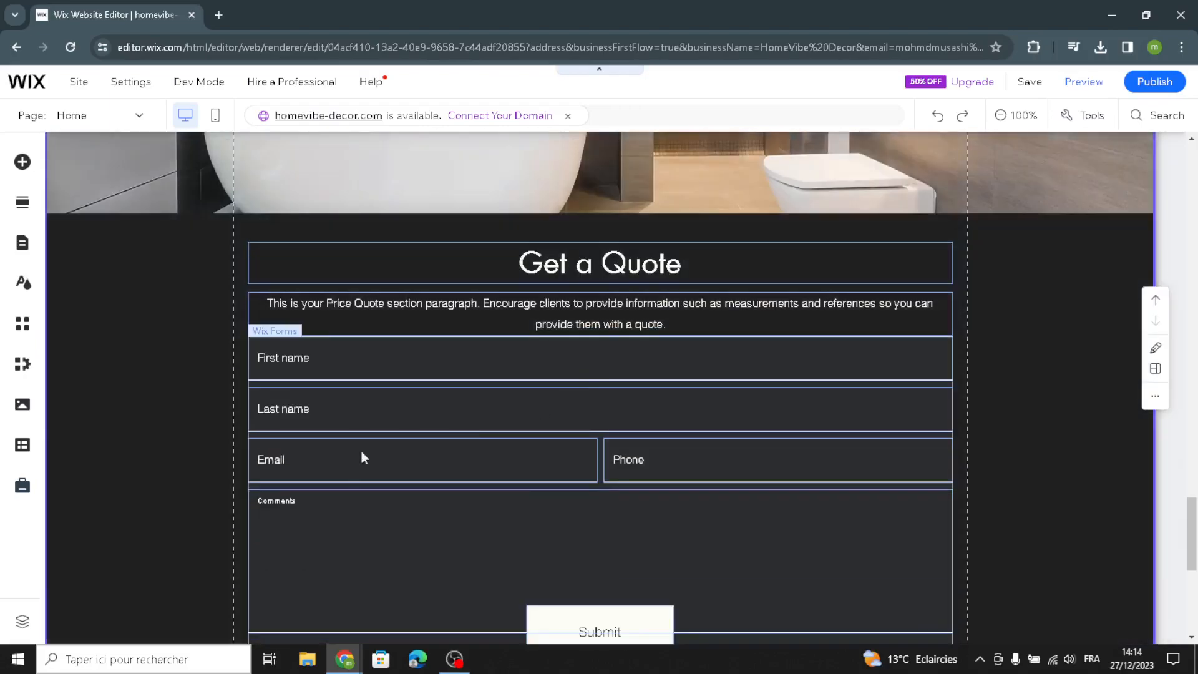
scroll(367, 450, "down", 1)
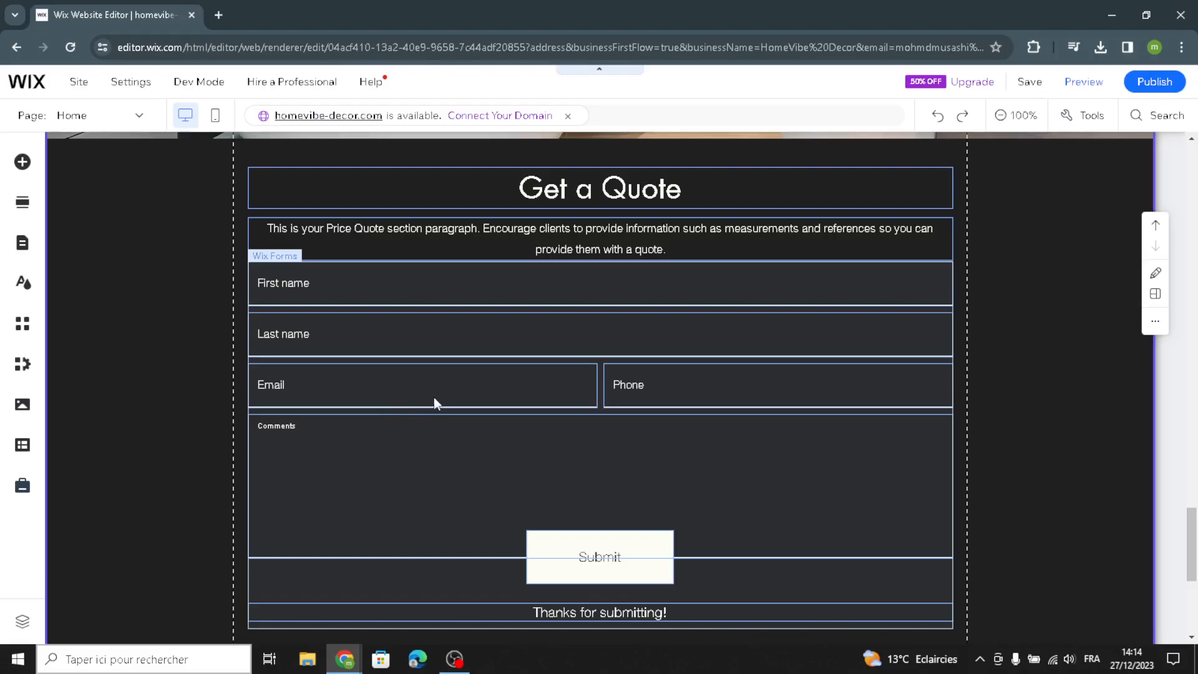
scroll(433, 397, "down", 1)
scroll(512, 461, "down", 4)
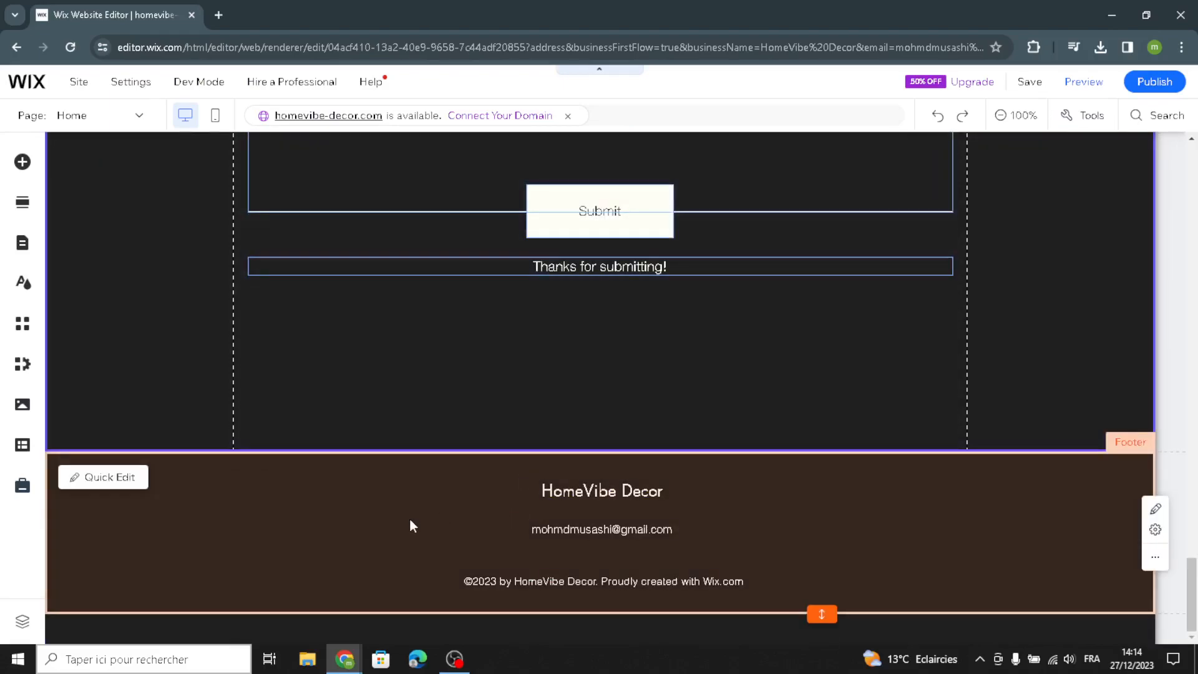
left_click(414, 527)
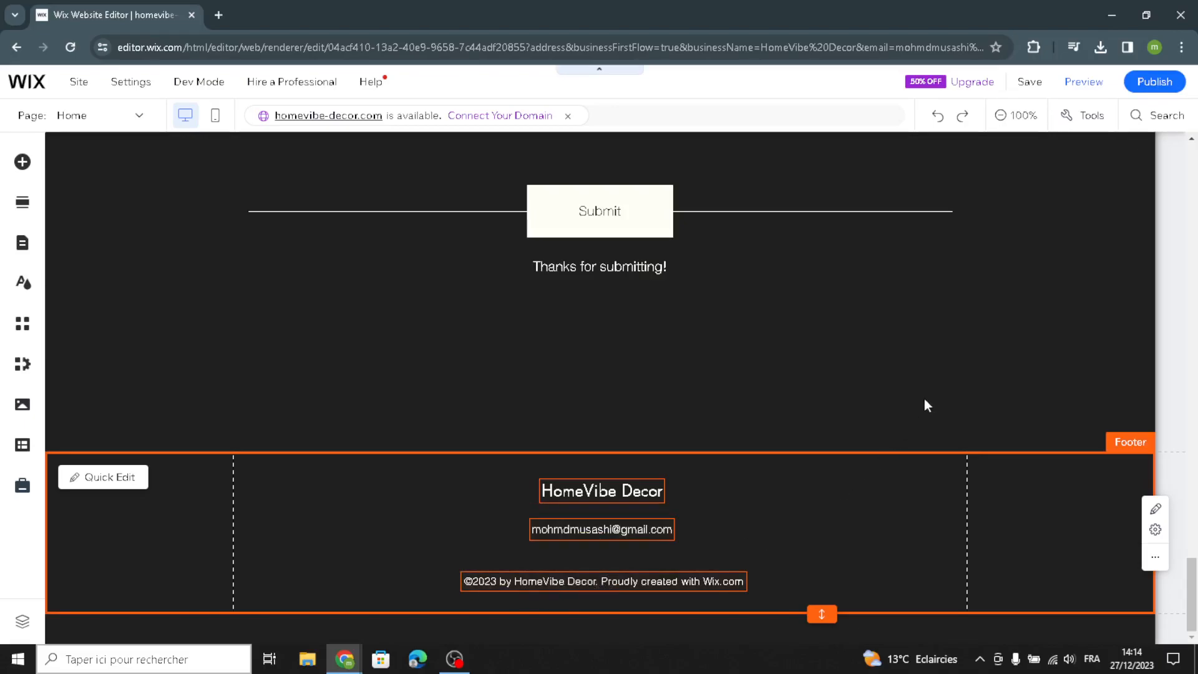
scroll(911, 395, "up", 10)
scroll(908, 408, "up", 4)
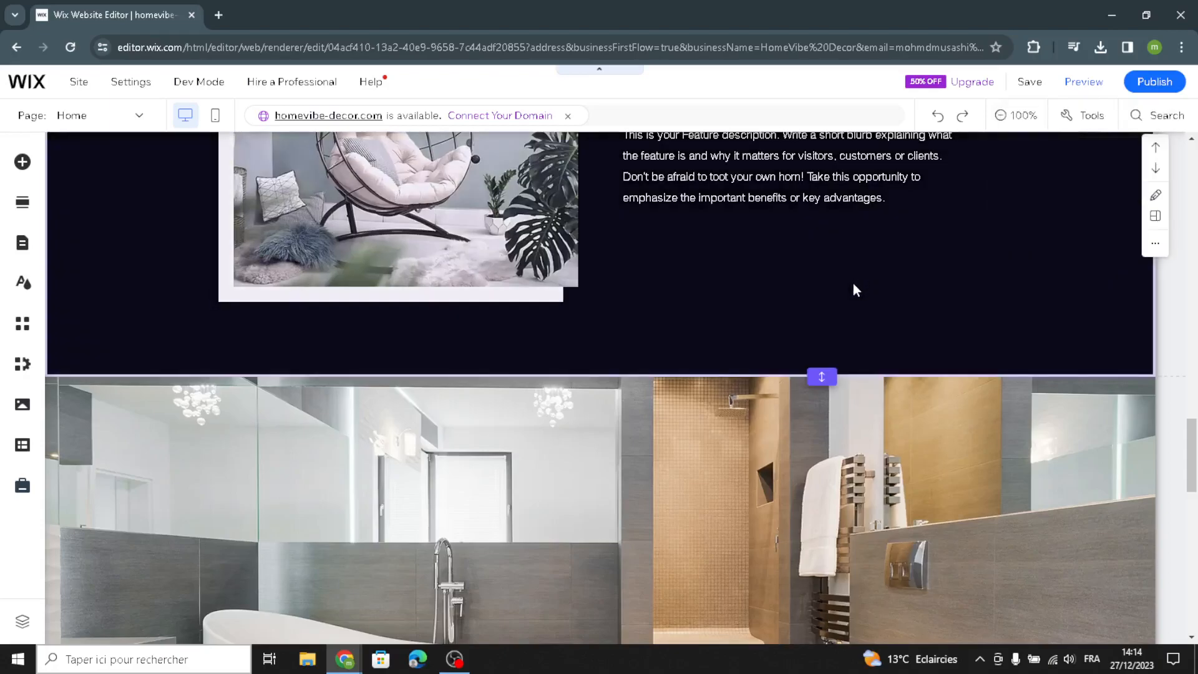
scroll(841, 311, "up", 9)
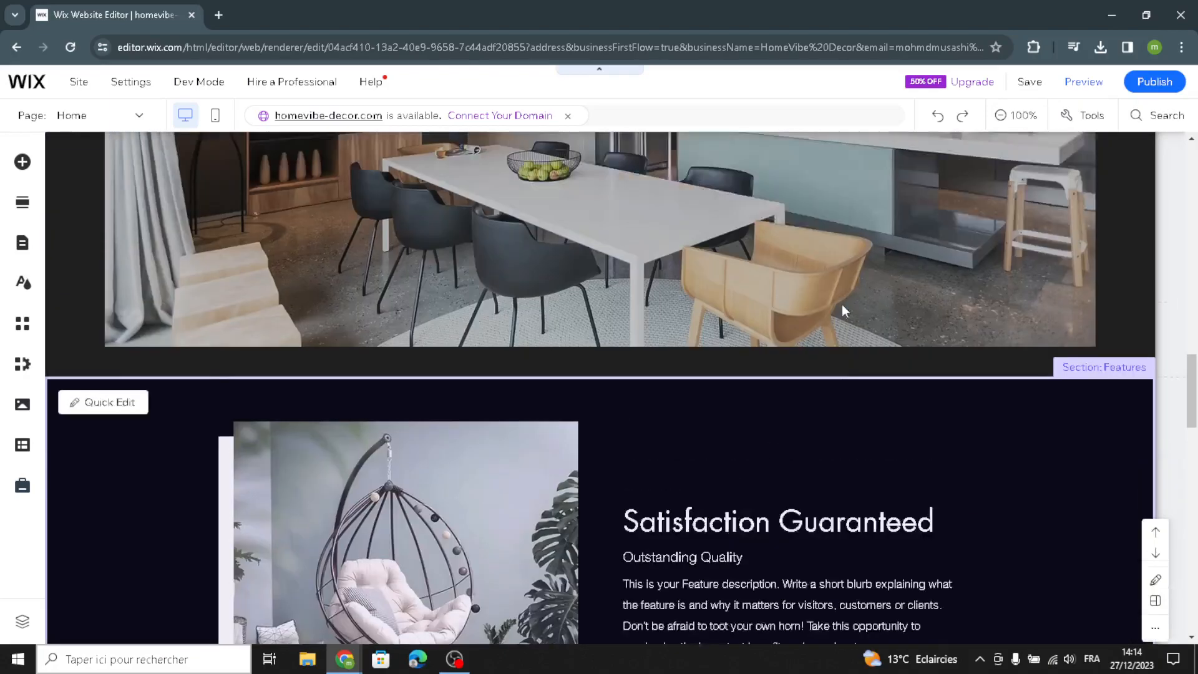
scroll(707, 414, "up", 5)
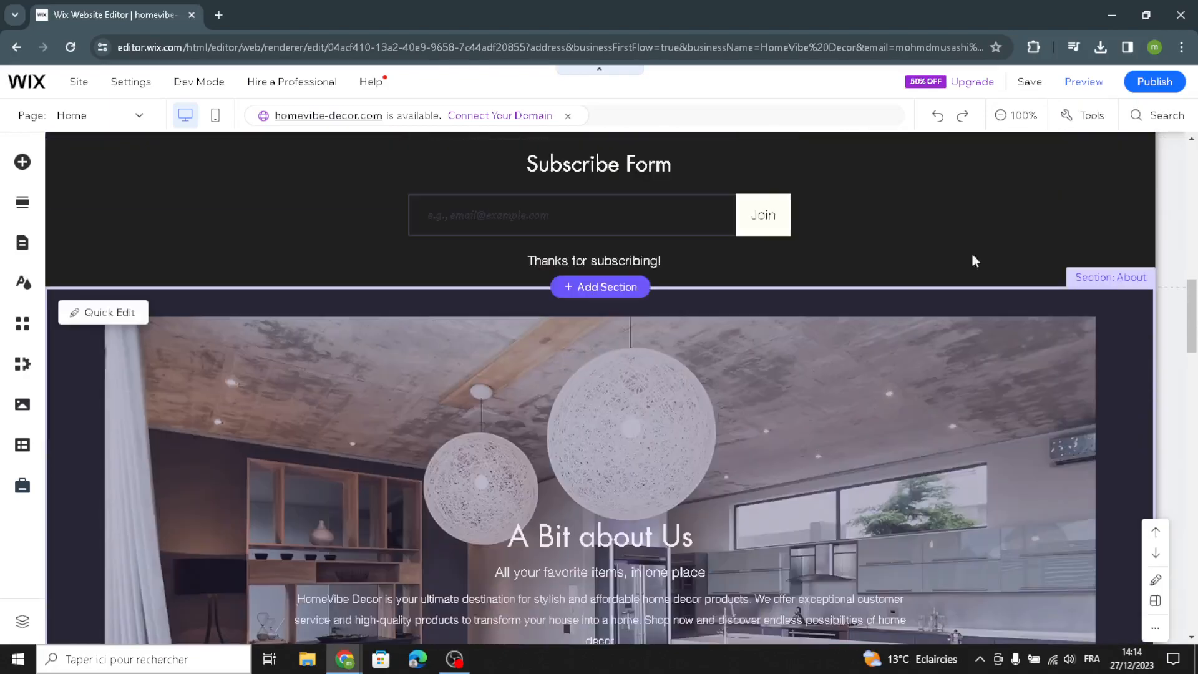
scroll(765, 513, "down", 12)
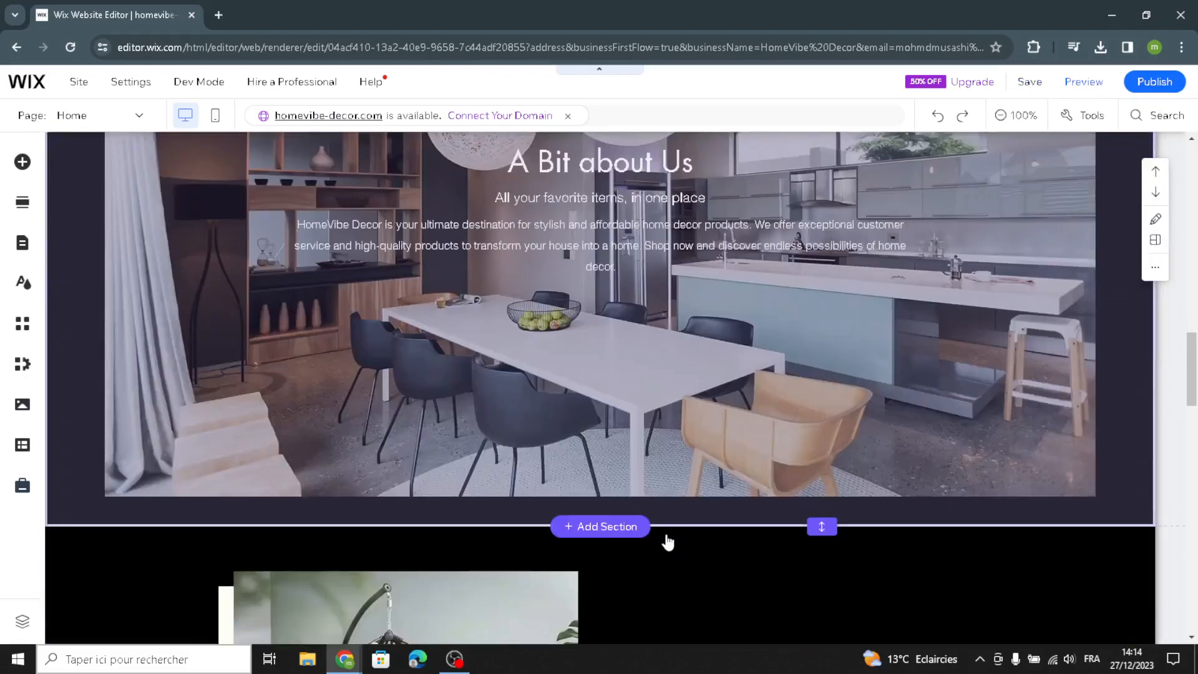
scroll(692, 555, "up", 10)
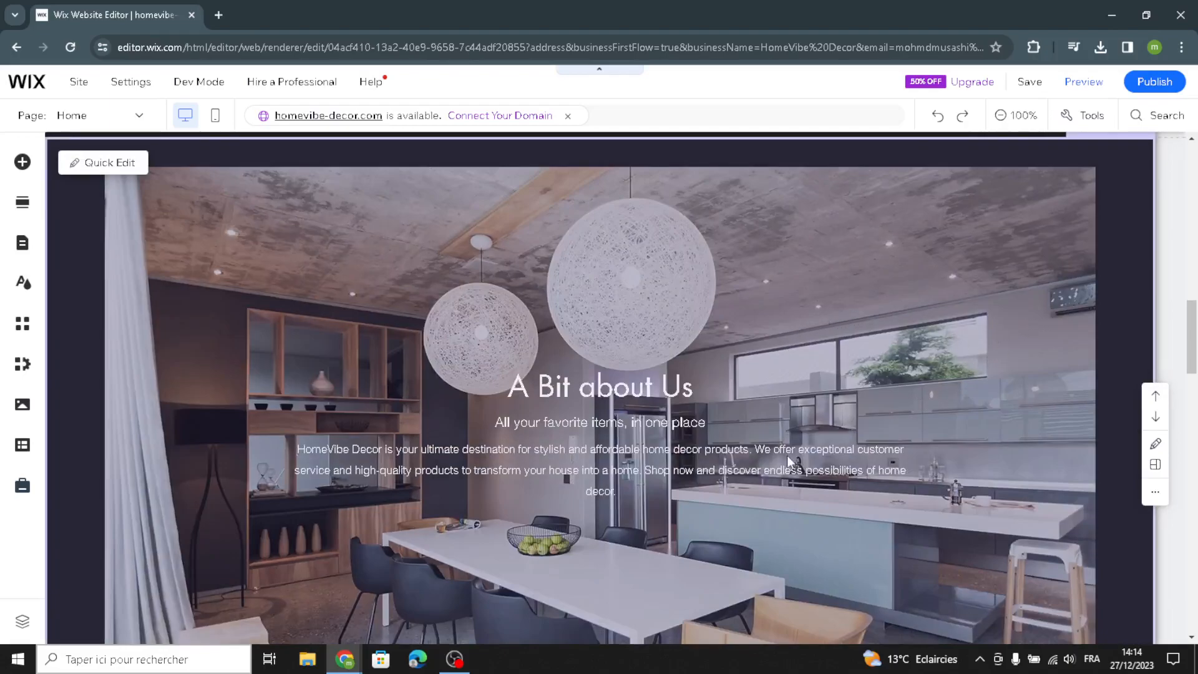
scroll(871, 373, "down", 5)
- Publish the site and dismiss the congratulations and mobile editing dialogs
left_click(1138, 82)
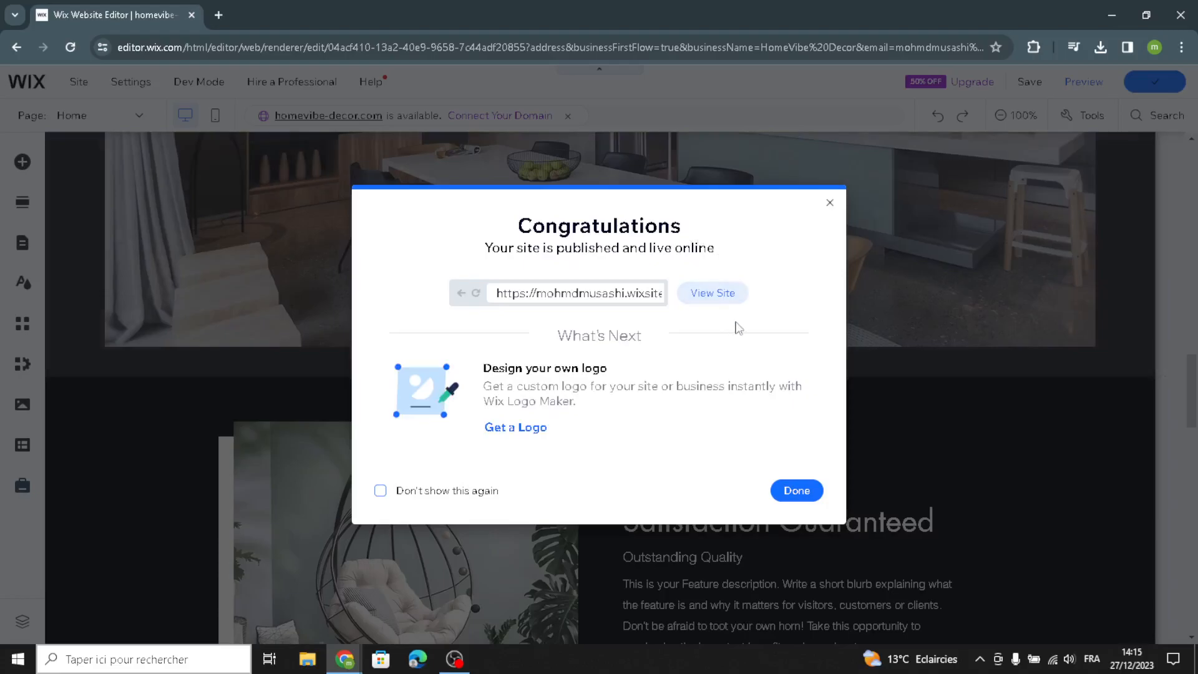
left_click(830, 203)
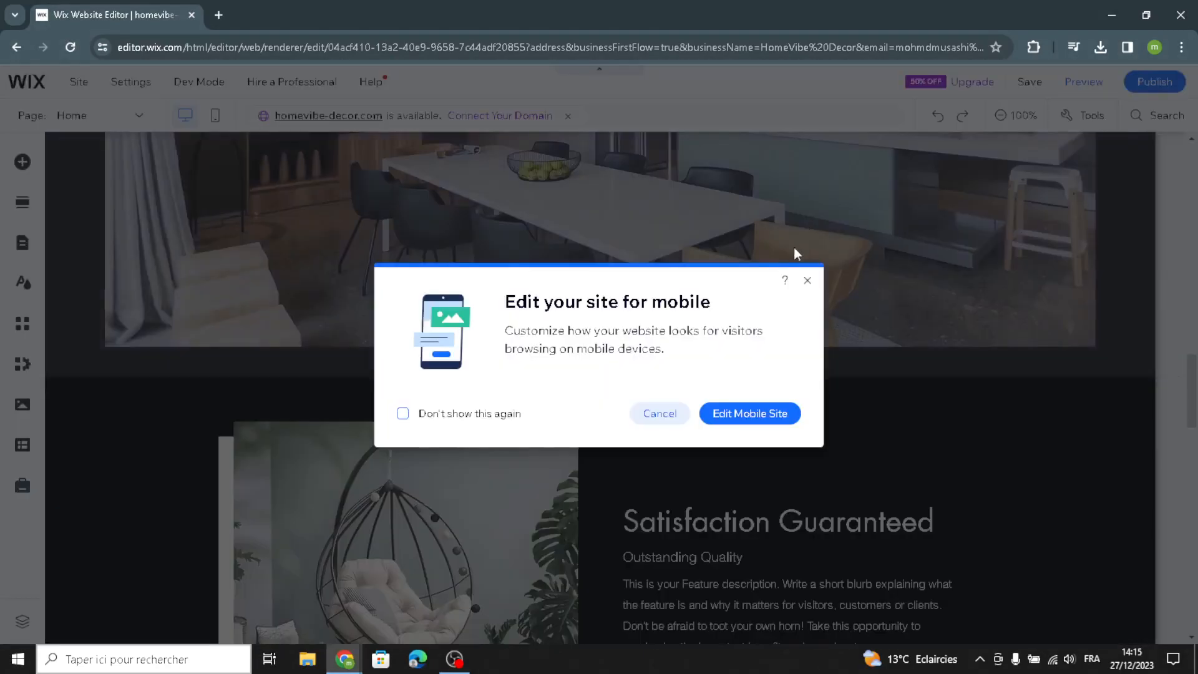
left_click(807, 281)
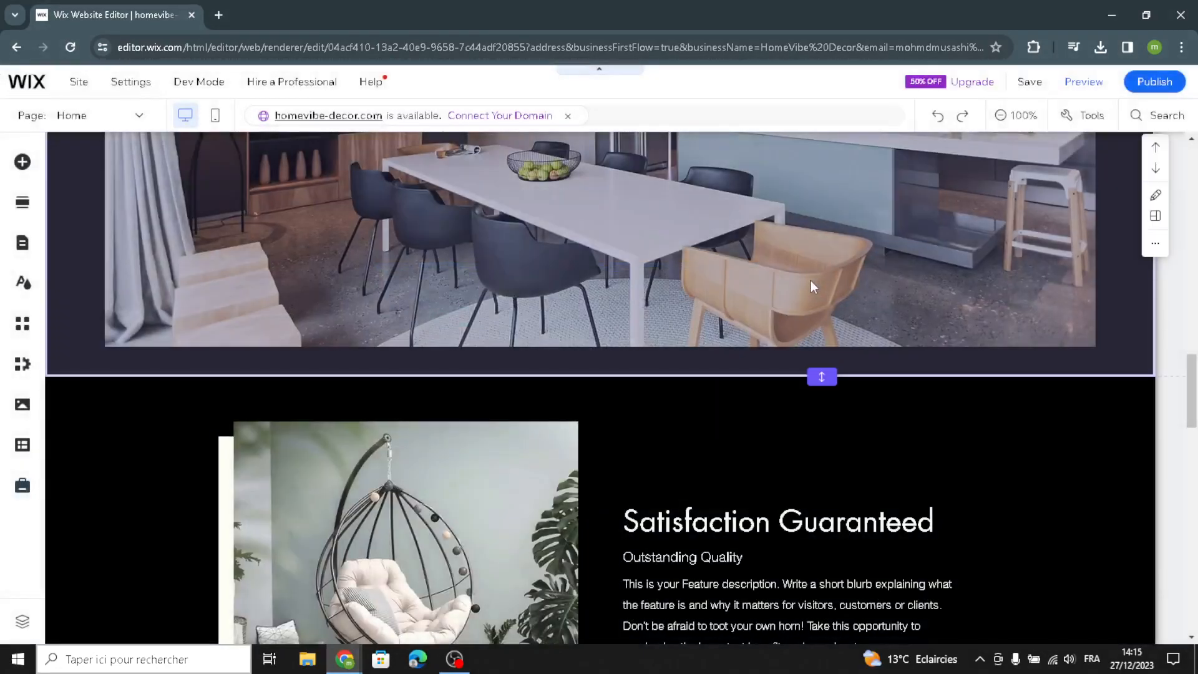